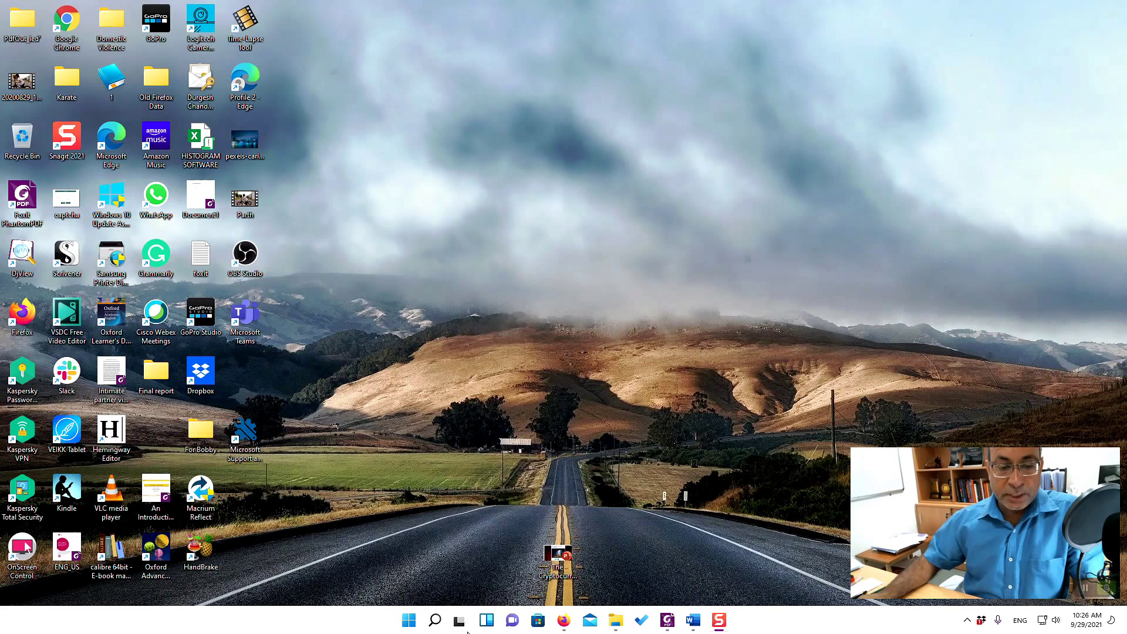
# Search the system for recent apps and launch StataSE 15 (64-bit)
pyautogui.moveTo(436, 621)
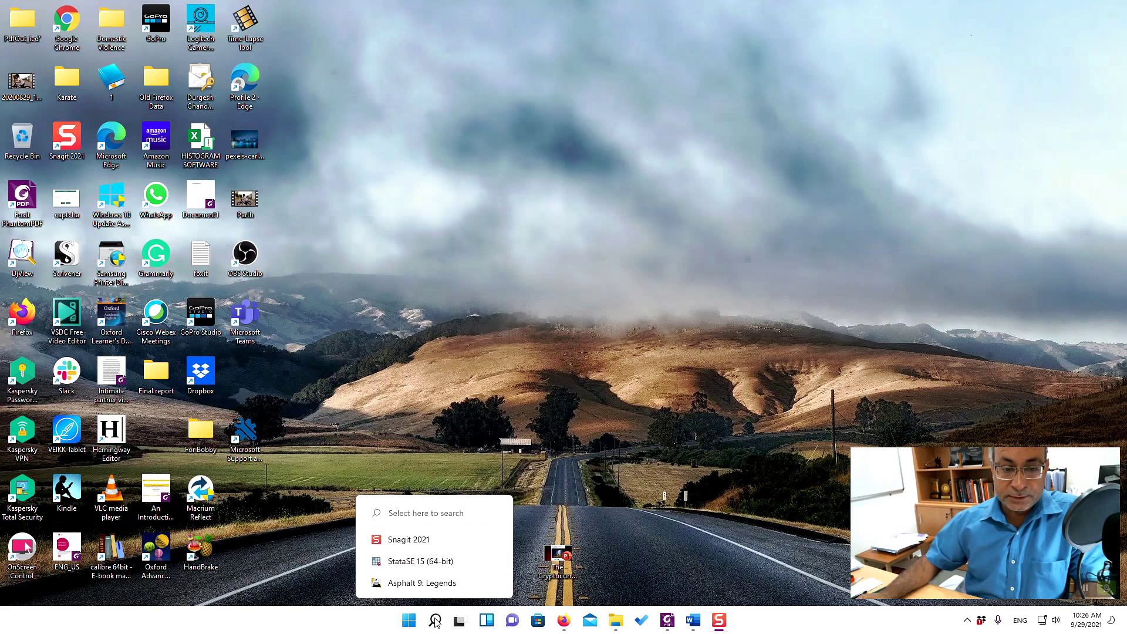
pyautogui.click(435, 621)
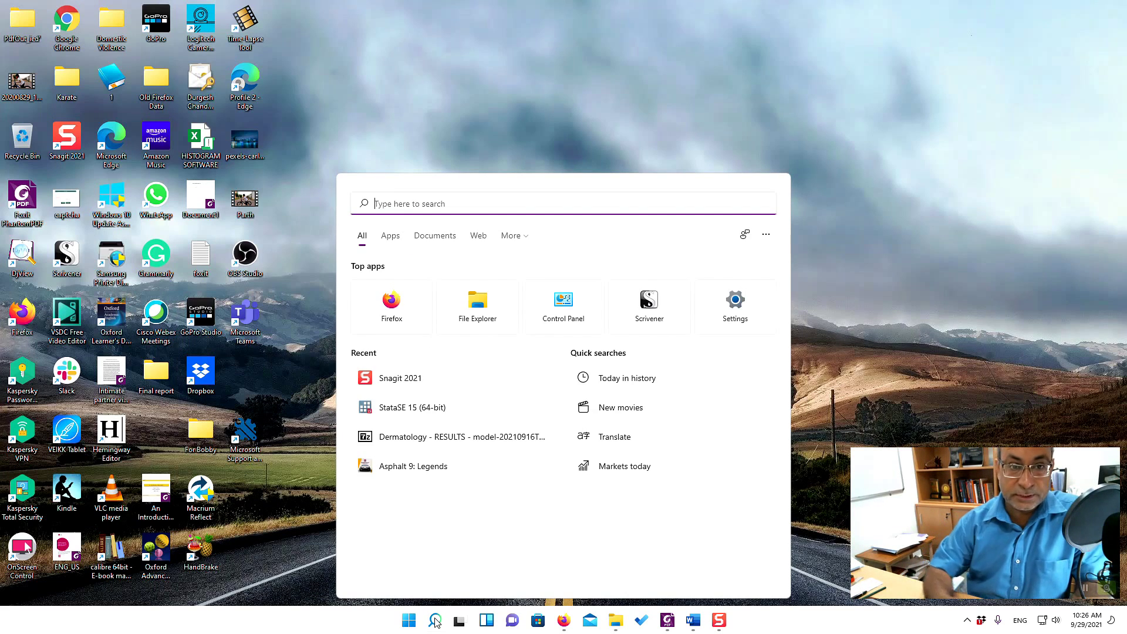
pyautogui.click(394, 405)
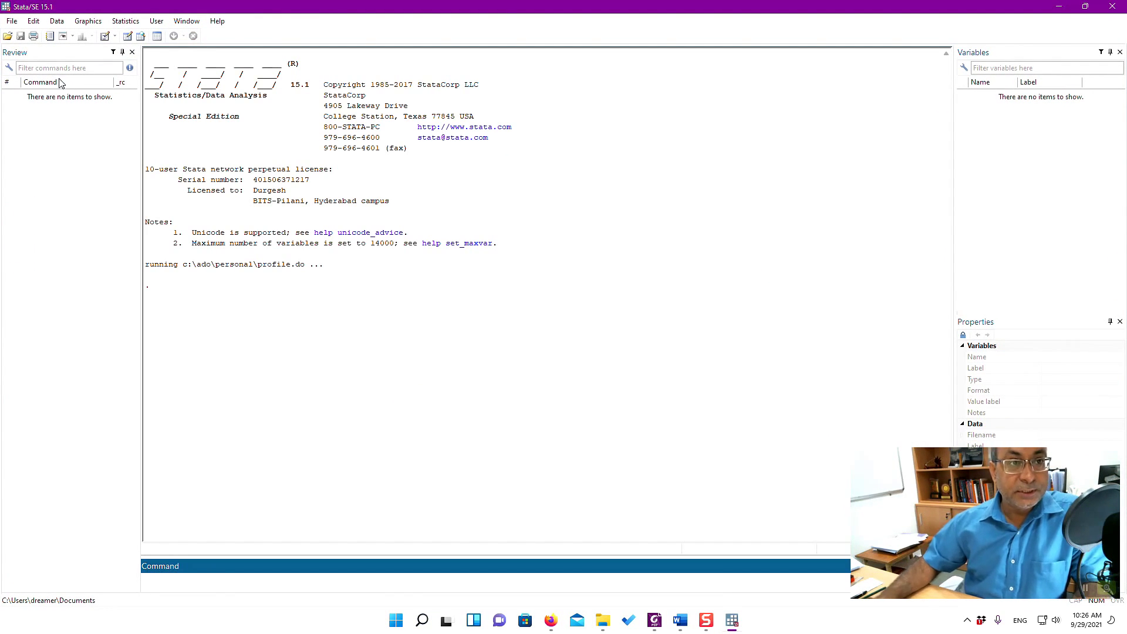
# Begin a new log file and browse to the "Dermatology - RESULTS - model" folder on USB Drive (G:) as its save location
pyautogui.click(50, 38)
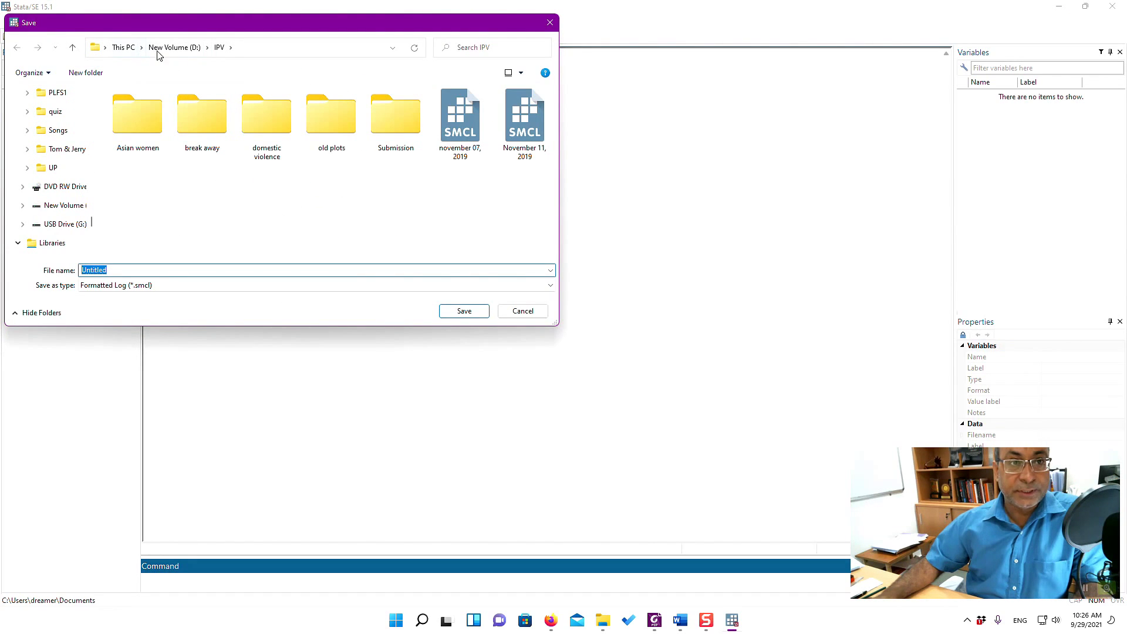
pyautogui.click(126, 51)
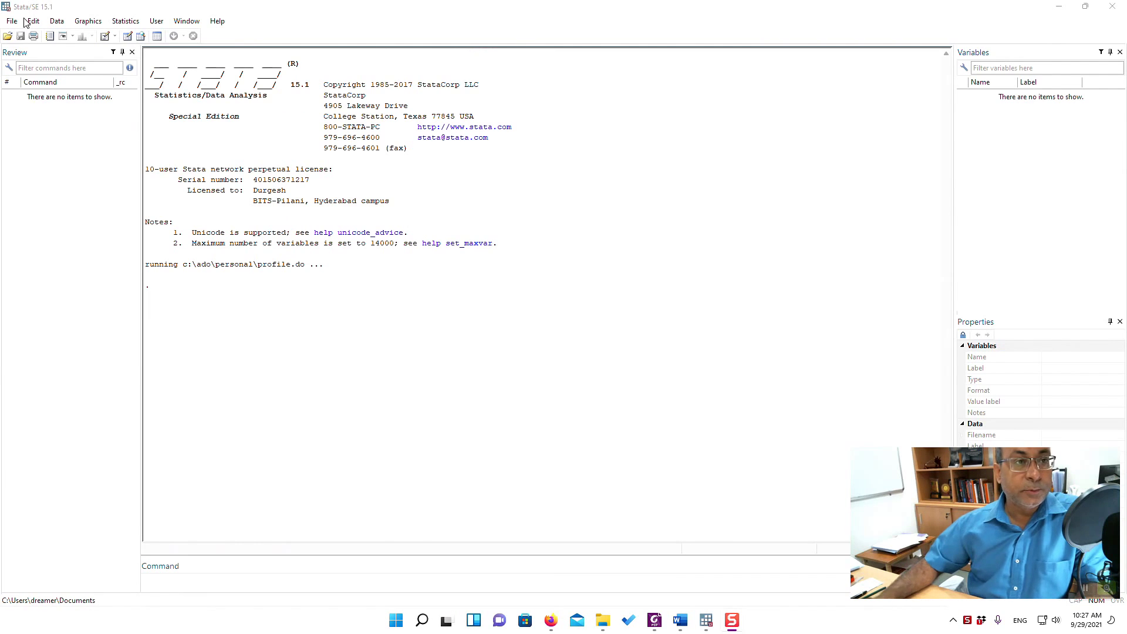
pyautogui.click(49, 37)
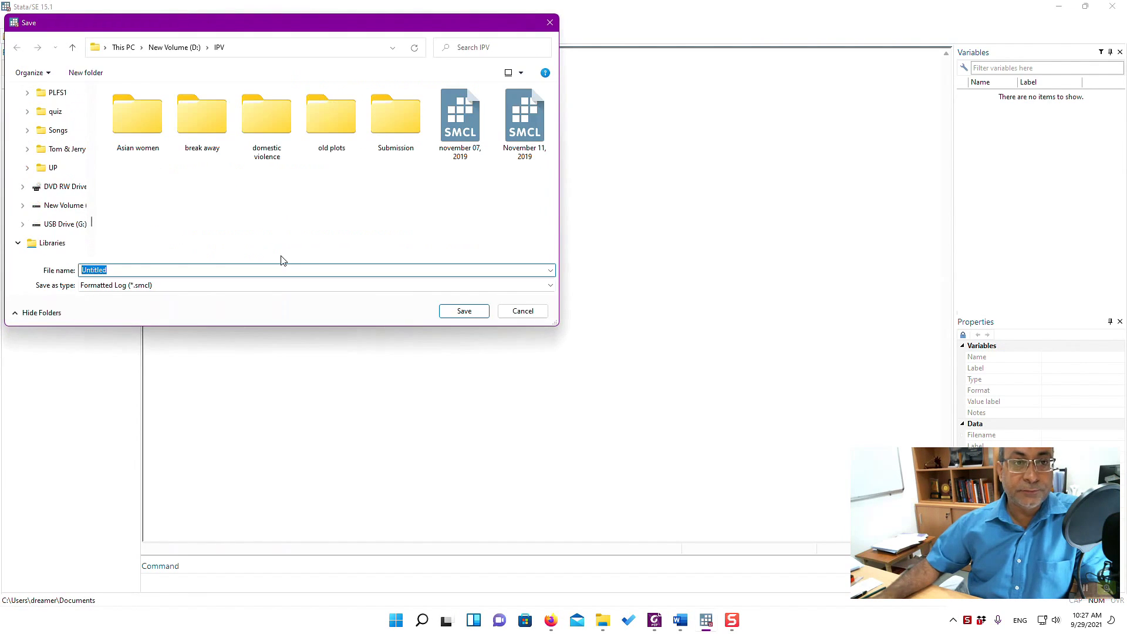
pyautogui.click(130, 49)
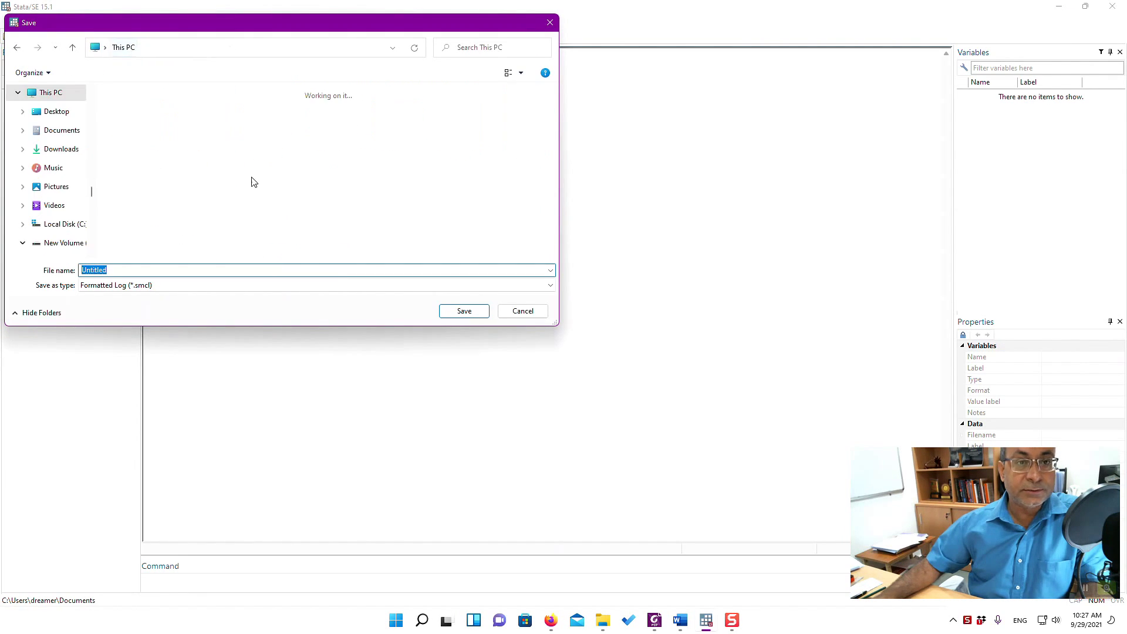
pyautogui.doubleClick(311, 228)
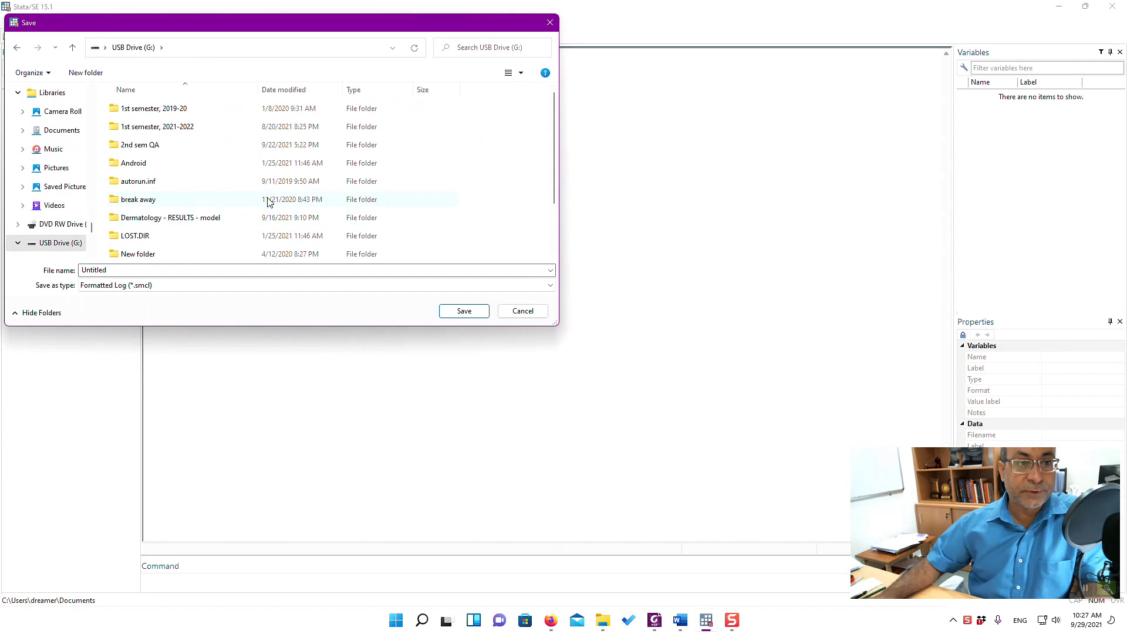
pyautogui.doubleClick(200, 217)
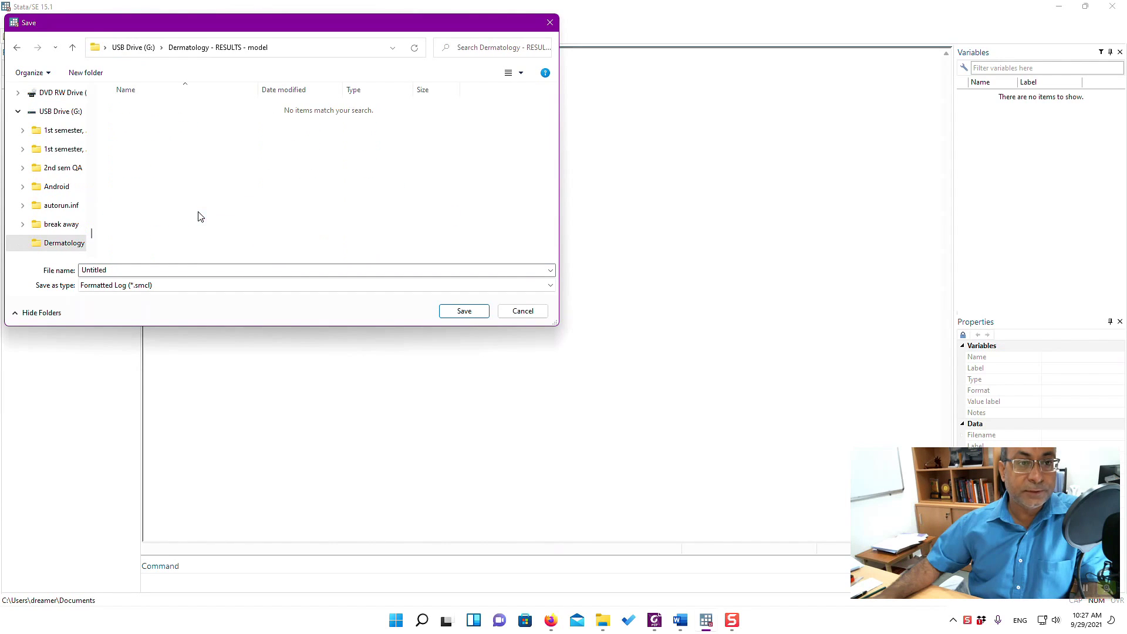
# Set the log's file type to Log (*.log) and save it under the name "renaming"
pyautogui.click(286, 285)
pyautogui.click(273, 306)
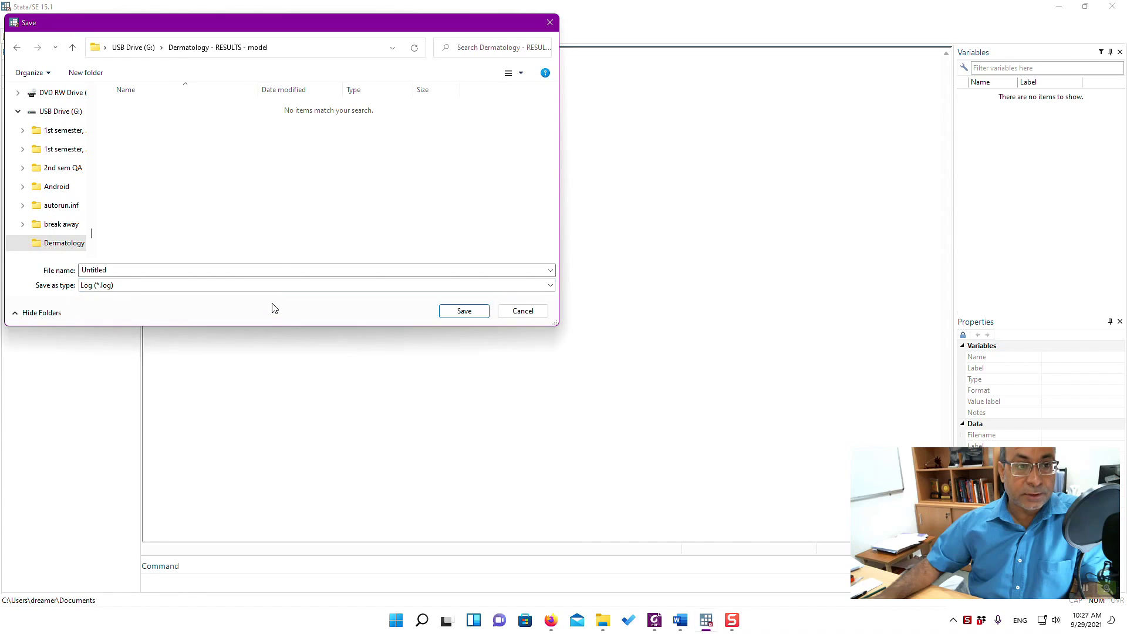
pyautogui.click(269, 270)
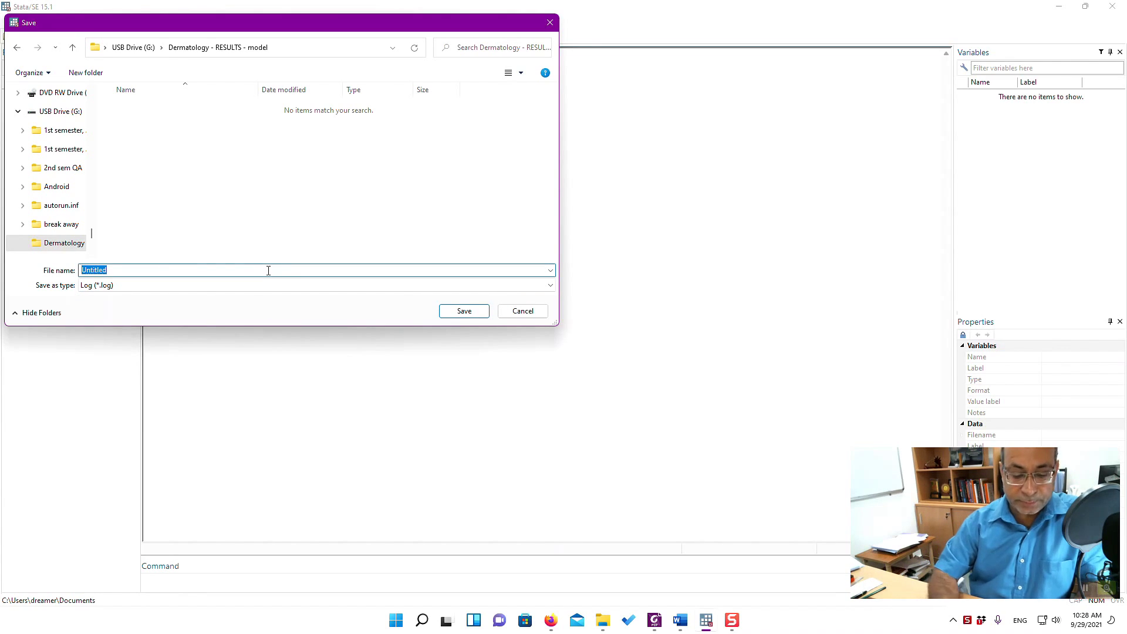
pyautogui.write('renaming')
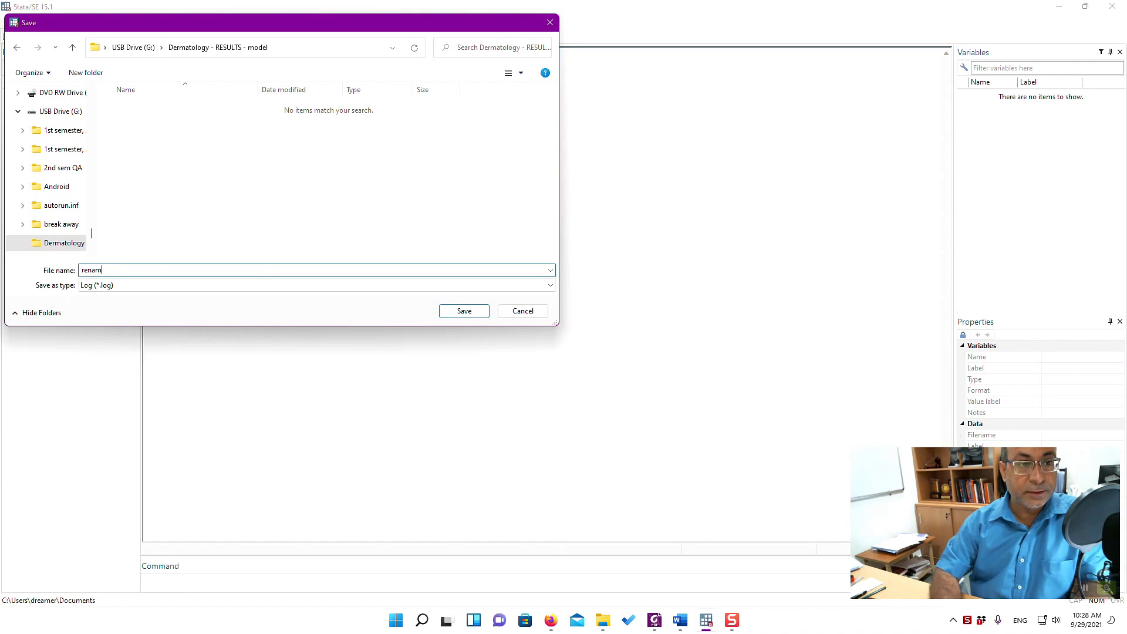
pyautogui.press('Return')
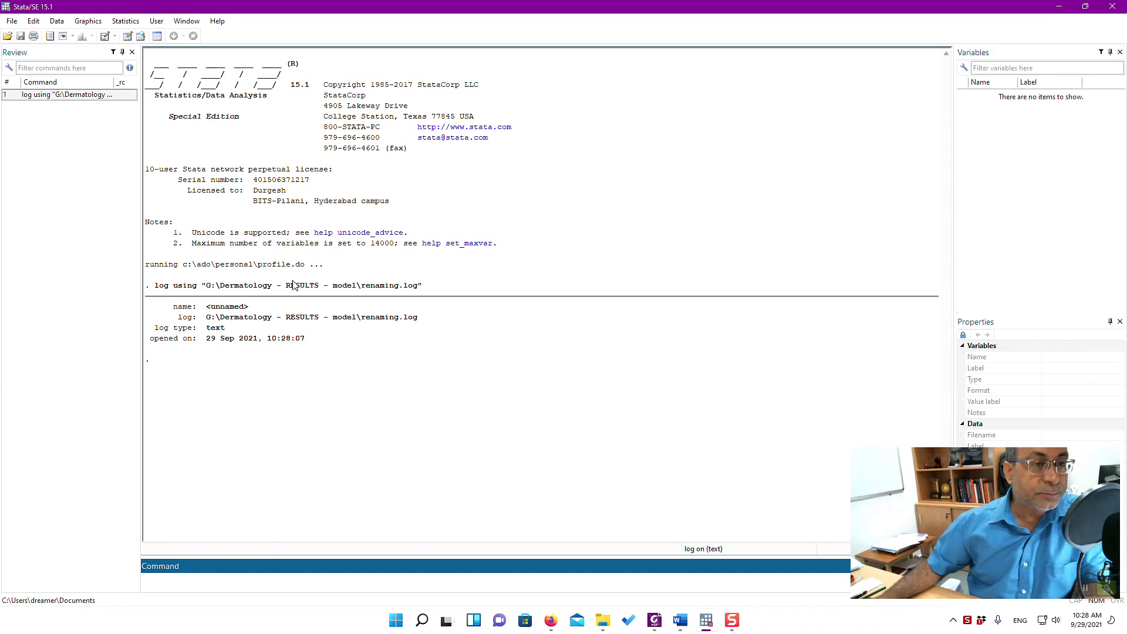
# Open the dermatology Stata dataset from the "Dermatology - RESULTS - model" folder
pyautogui.click(9, 40)
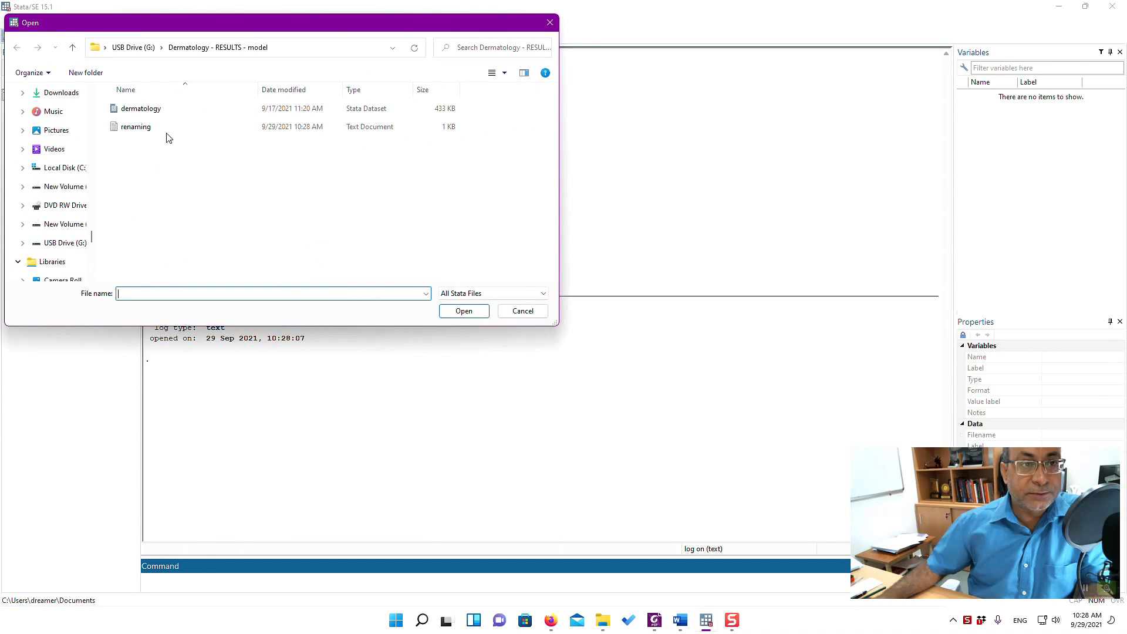
pyautogui.click(149, 114)
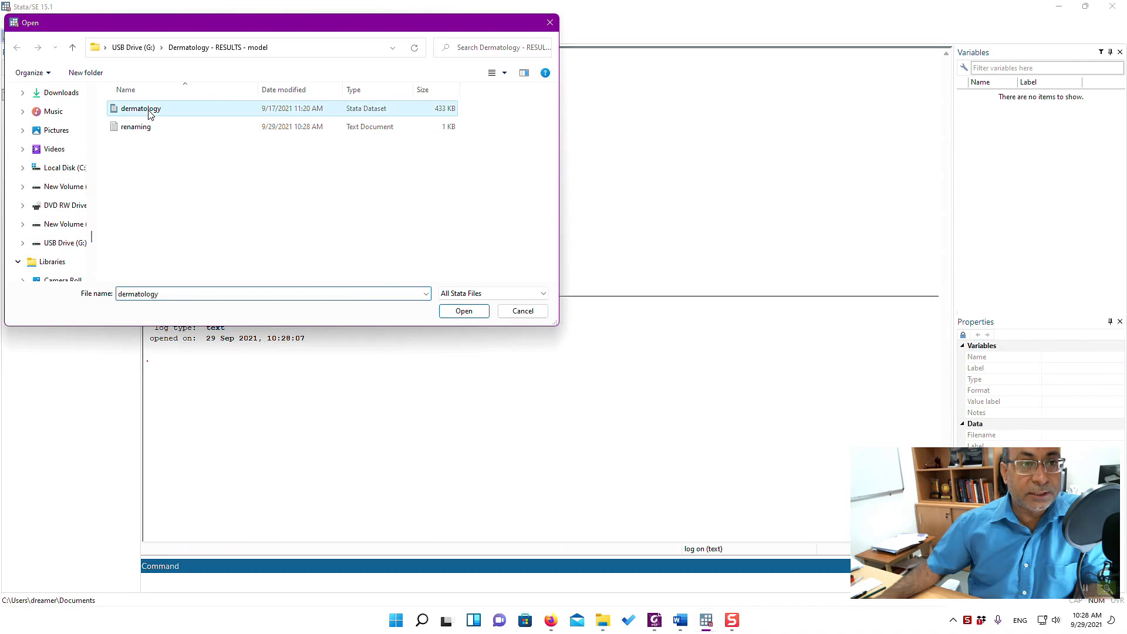
pyautogui.click(461, 316)
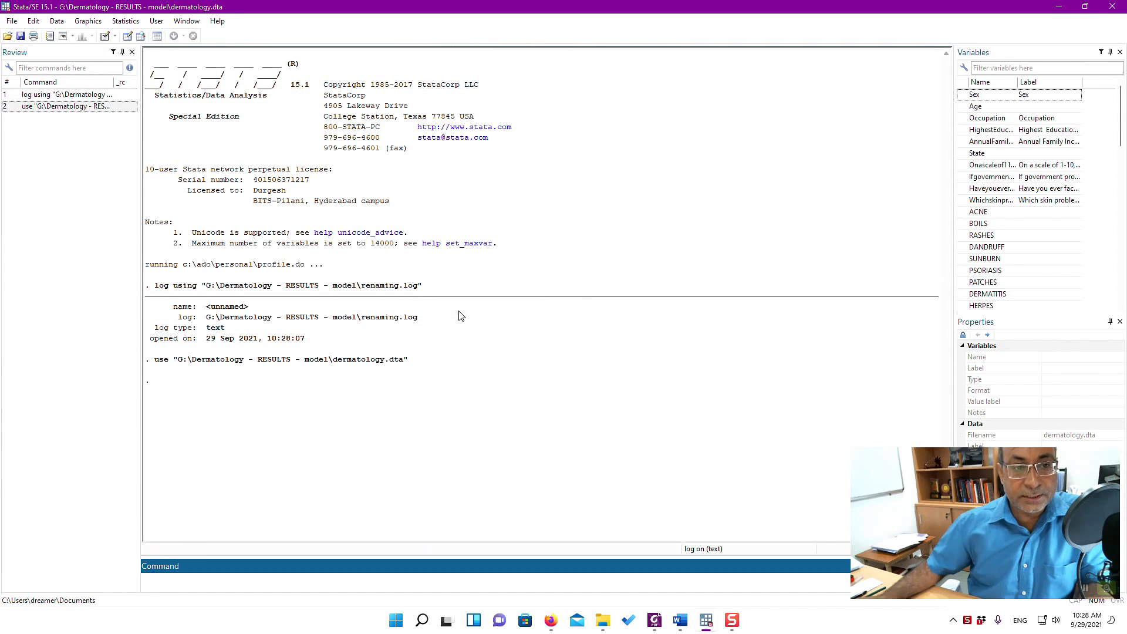
pyautogui.click(461, 316)
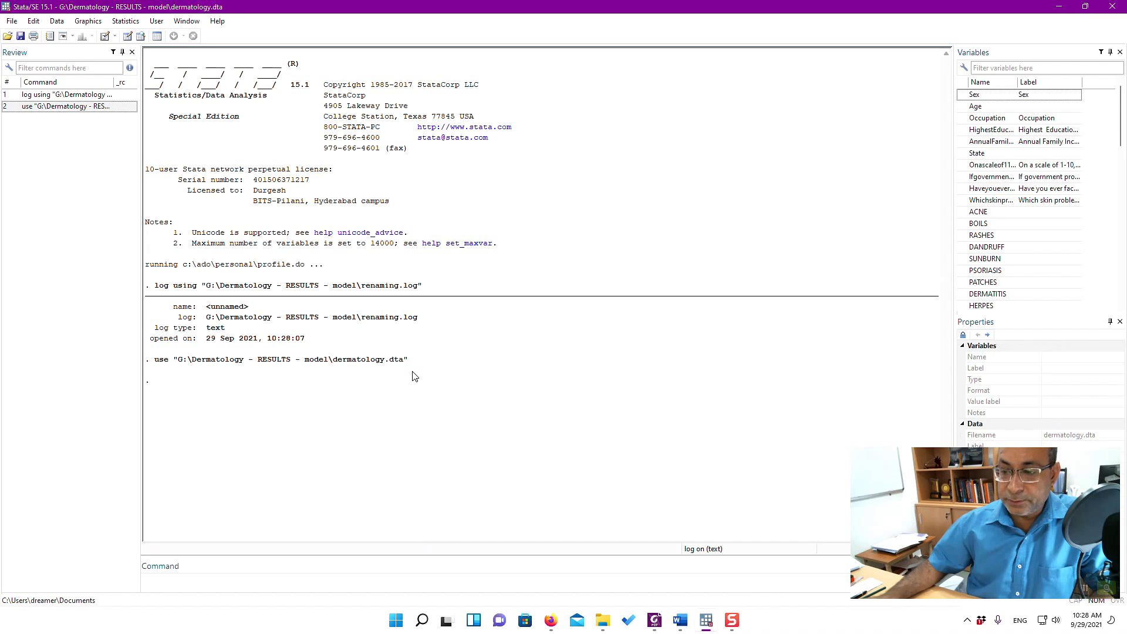
pyautogui.click(376, 585)
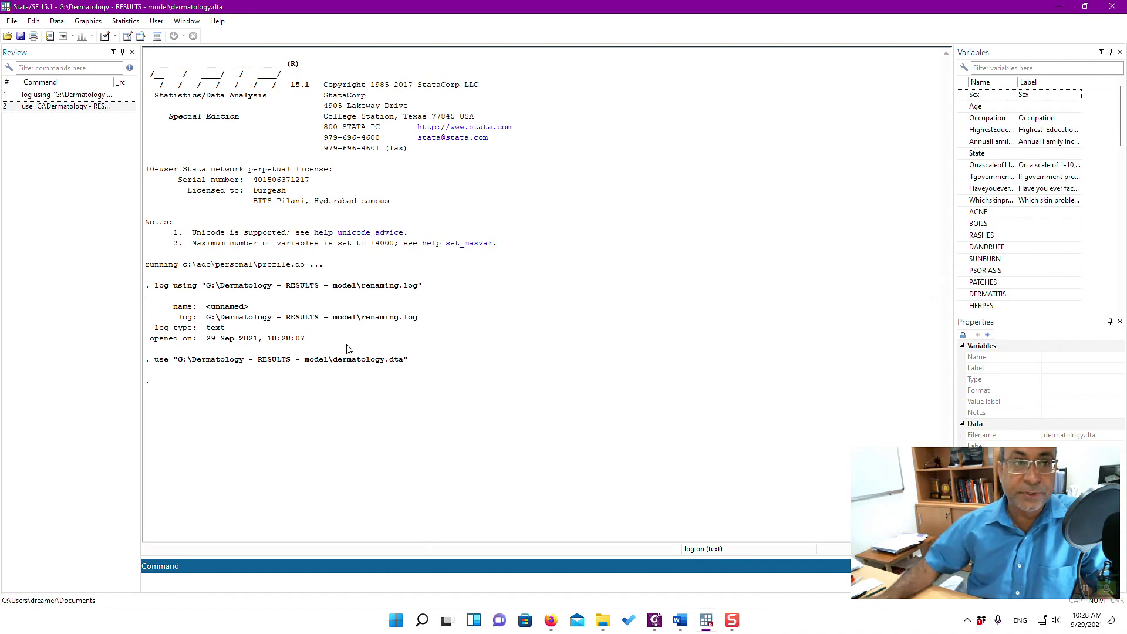
# Create a new do-file and copy the log using and use commands from the command history into it
pyautogui.click(104, 36)
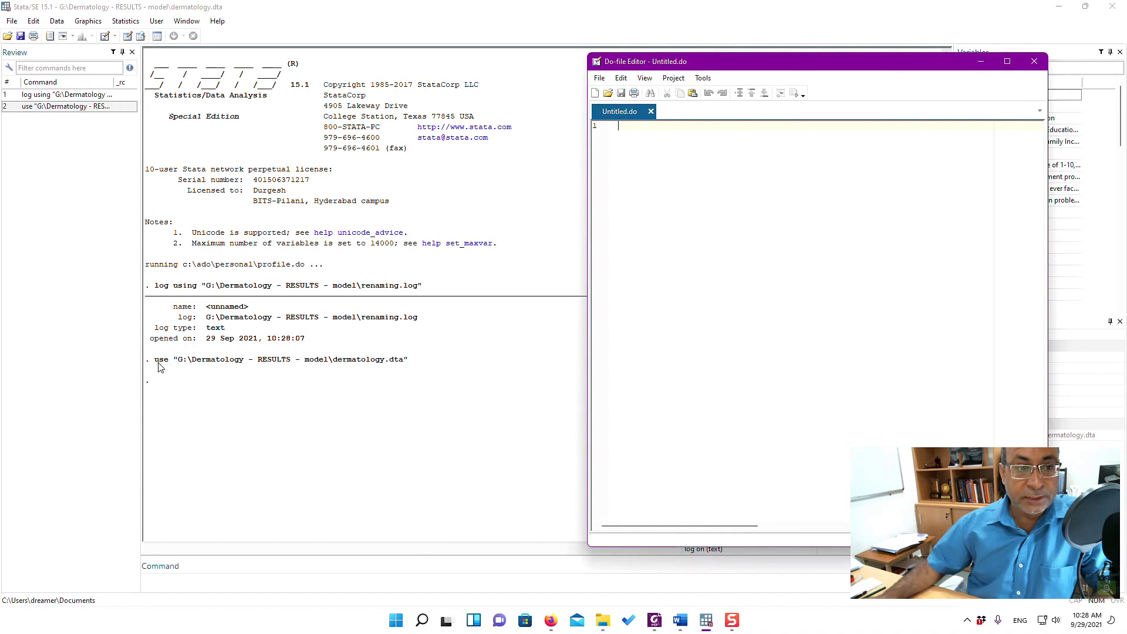
pyautogui.rightClick(48, 110)
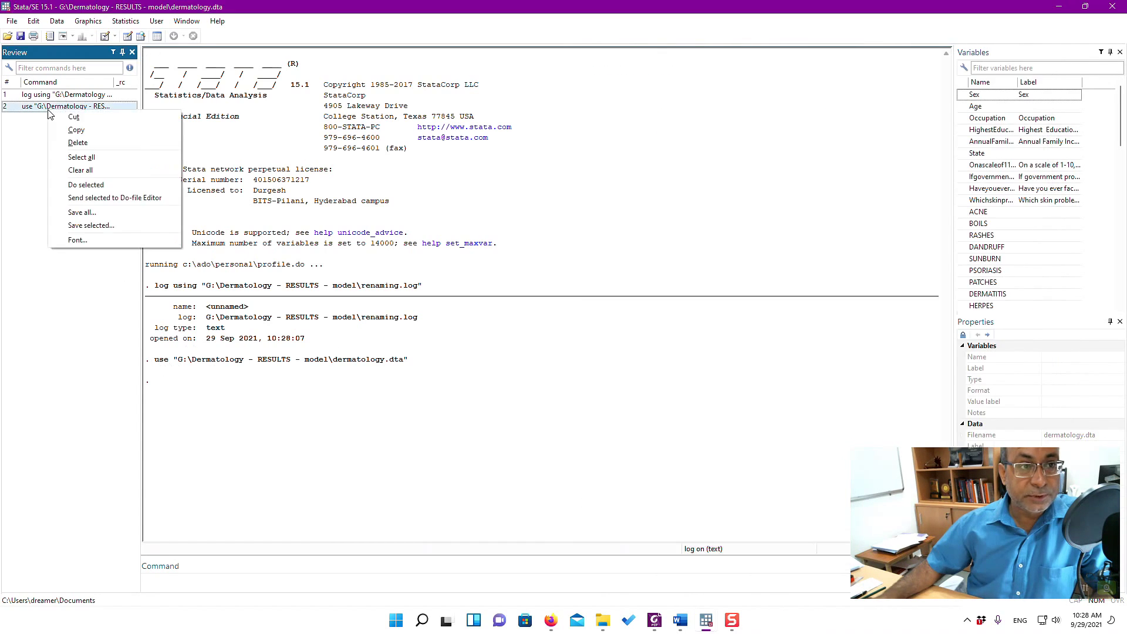
pyautogui.keyDown('shift'); pyautogui.click(51, 97); pyautogui.keyUp('shift')
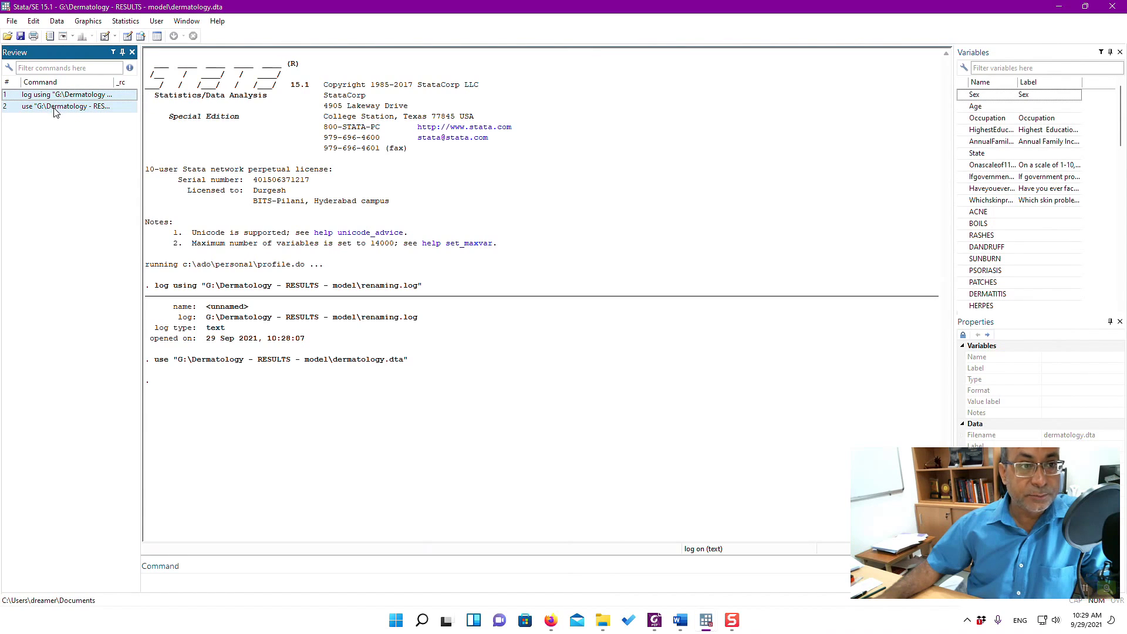
pyautogui.rightClick(54, 109)
pyautogui.click(91, 133)
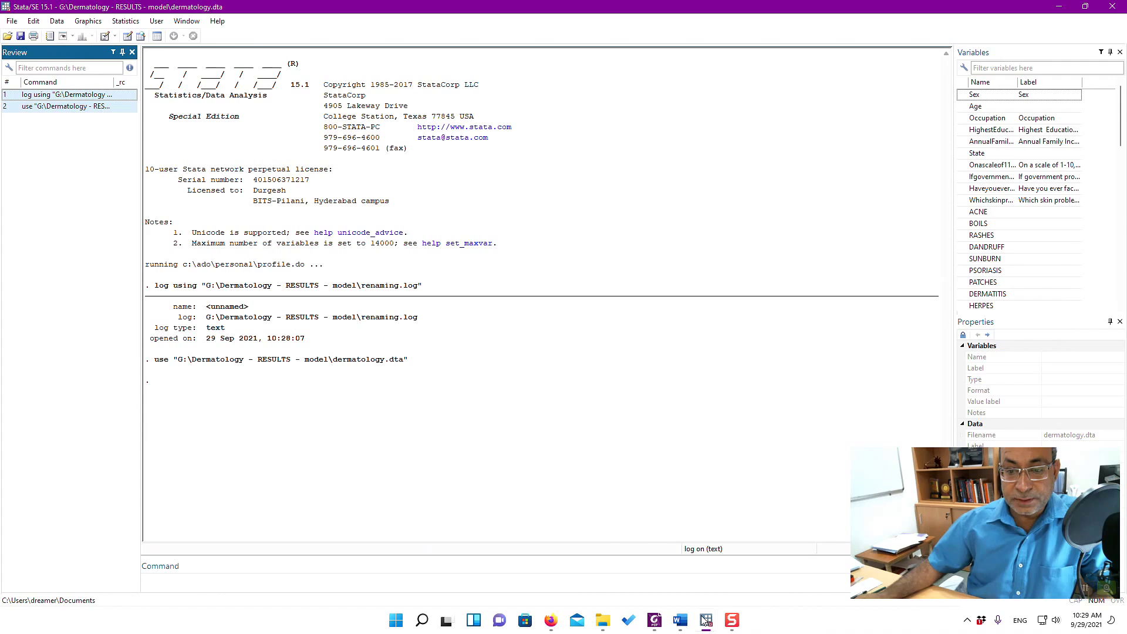
pyautogui.click(763, 558)
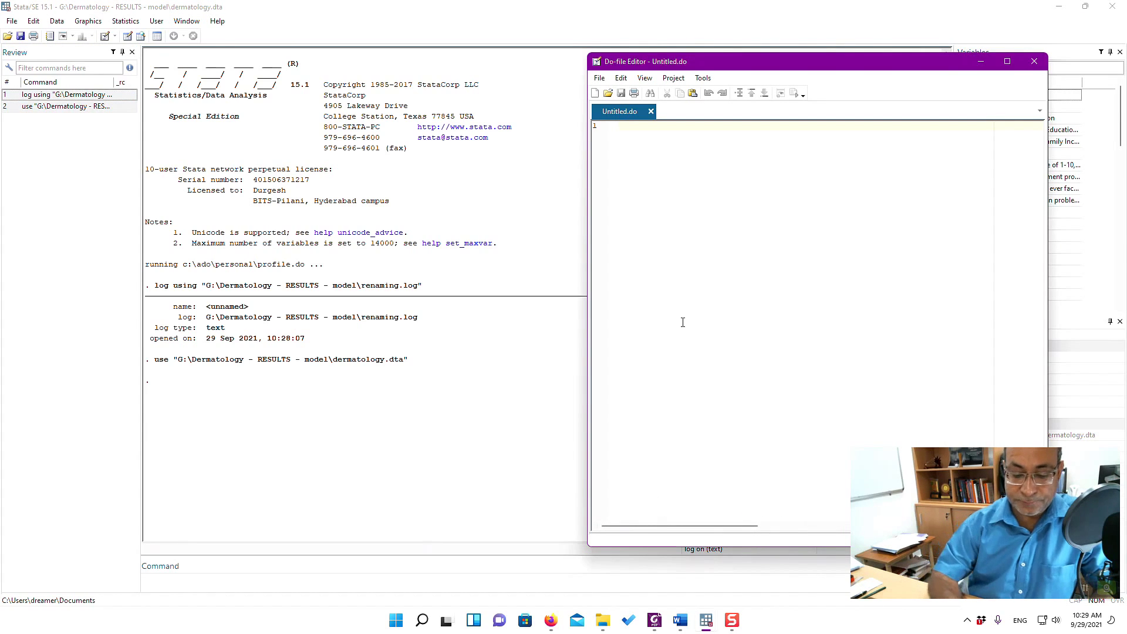
pyautogui.hotkey('ctrl', 'v')
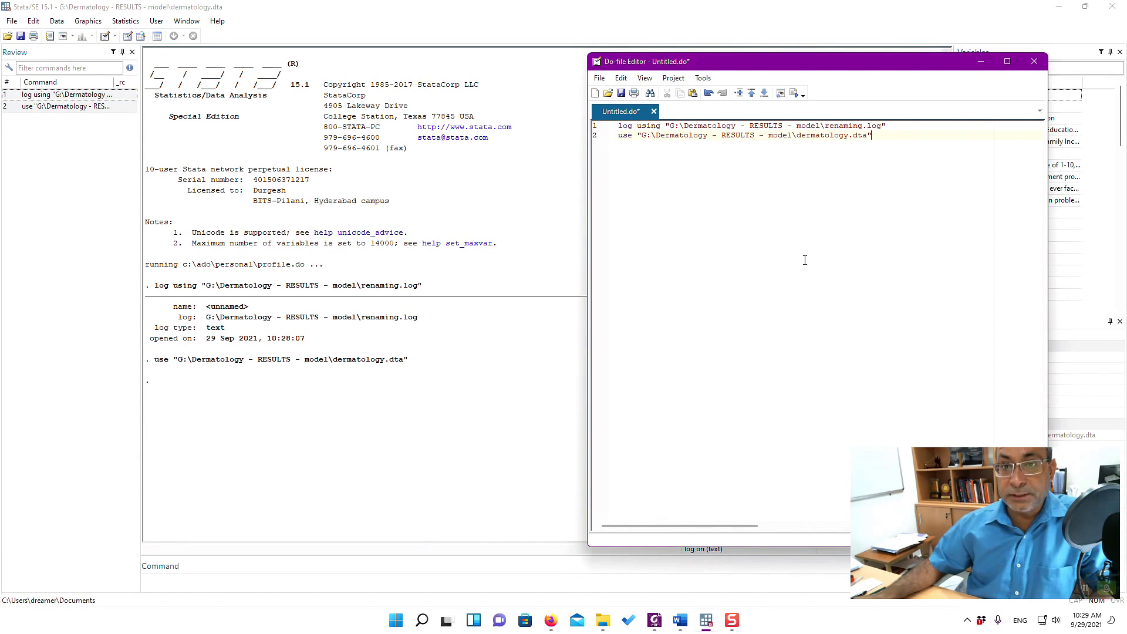
# Save the do-file as "do" in the "Dermatology - RESULTS - model" folder
pyautogui.click(600, 77)
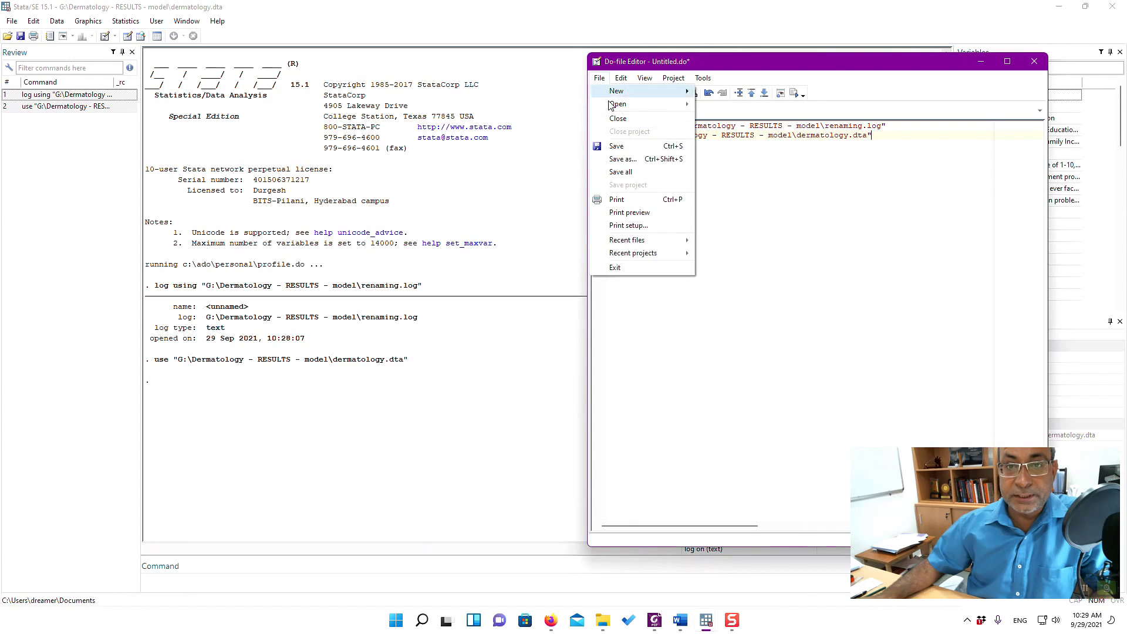
pyautogui.click(621, 160)
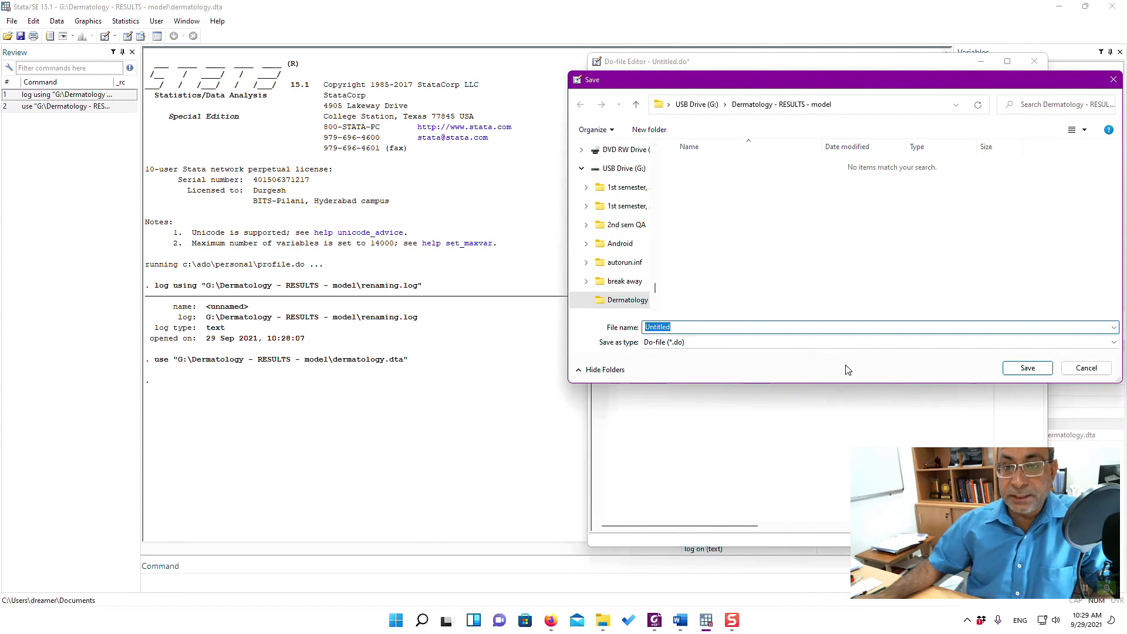
pyautogui.write('do')
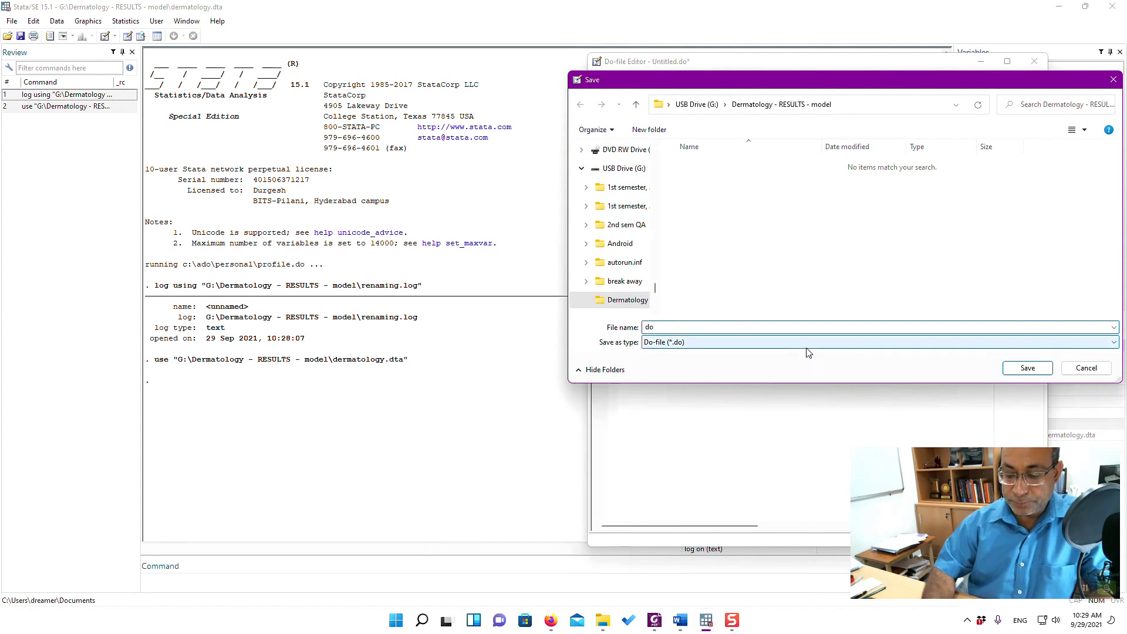
pyautogui.press('Return')
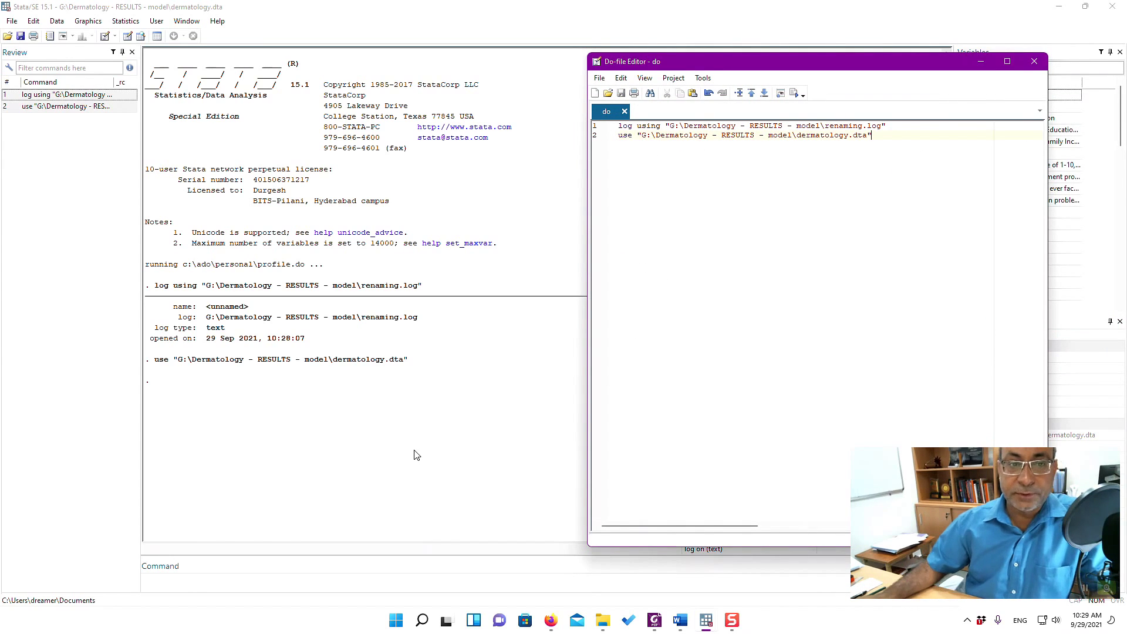
# Remove the loaded dataset from memory by running the clear command
pyautogui.click(400, 586)
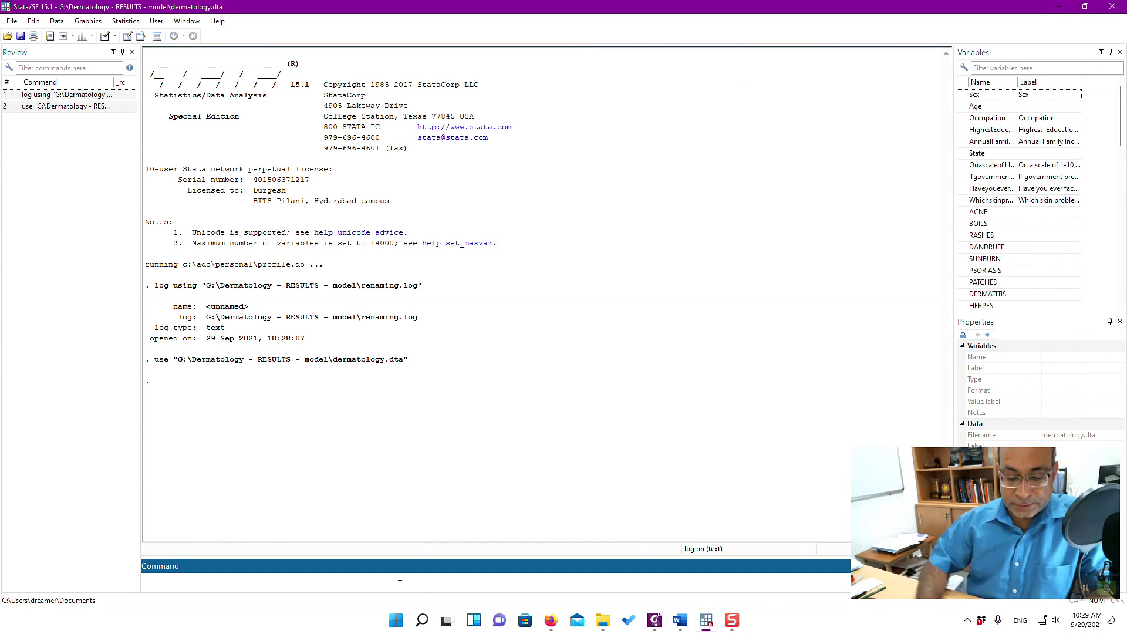
pyautogui.press('Return')
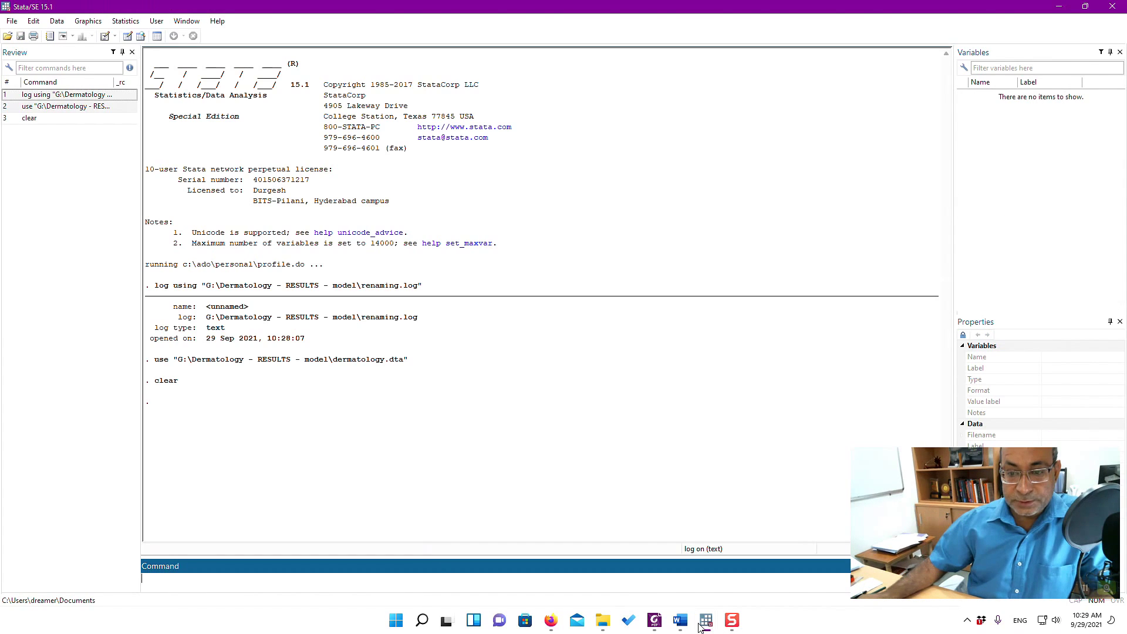
# Add the option ", replace" to the end of the log using command in the do-file and save the file
pyautogui.moveTo(707, 625)
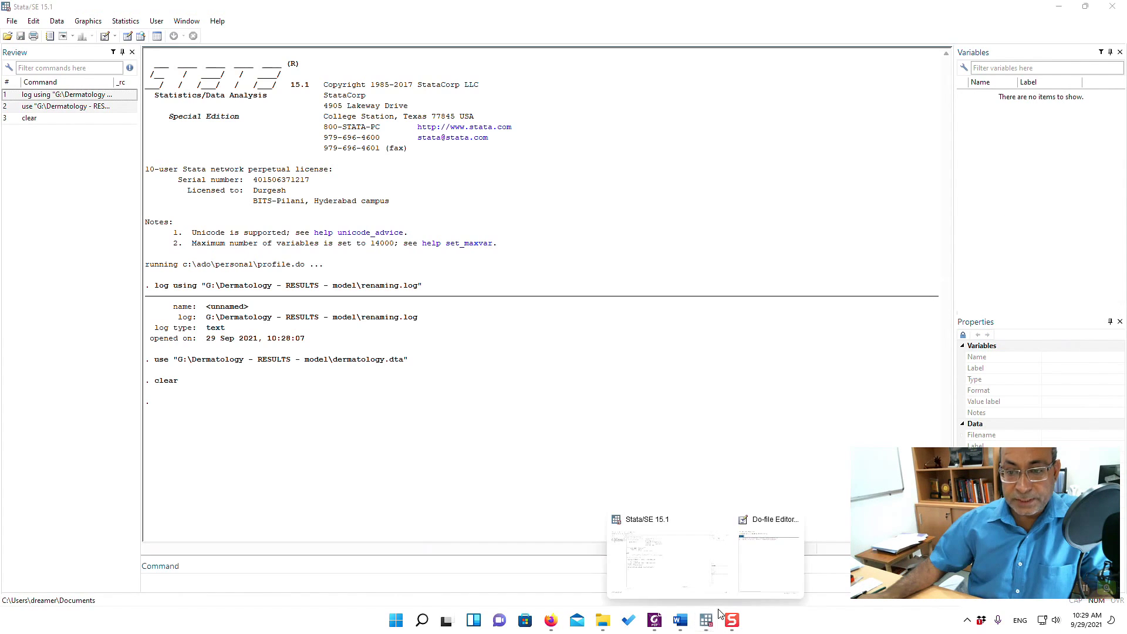
pyautogui.click(757, 574)
pyautogui.click(892, 125)
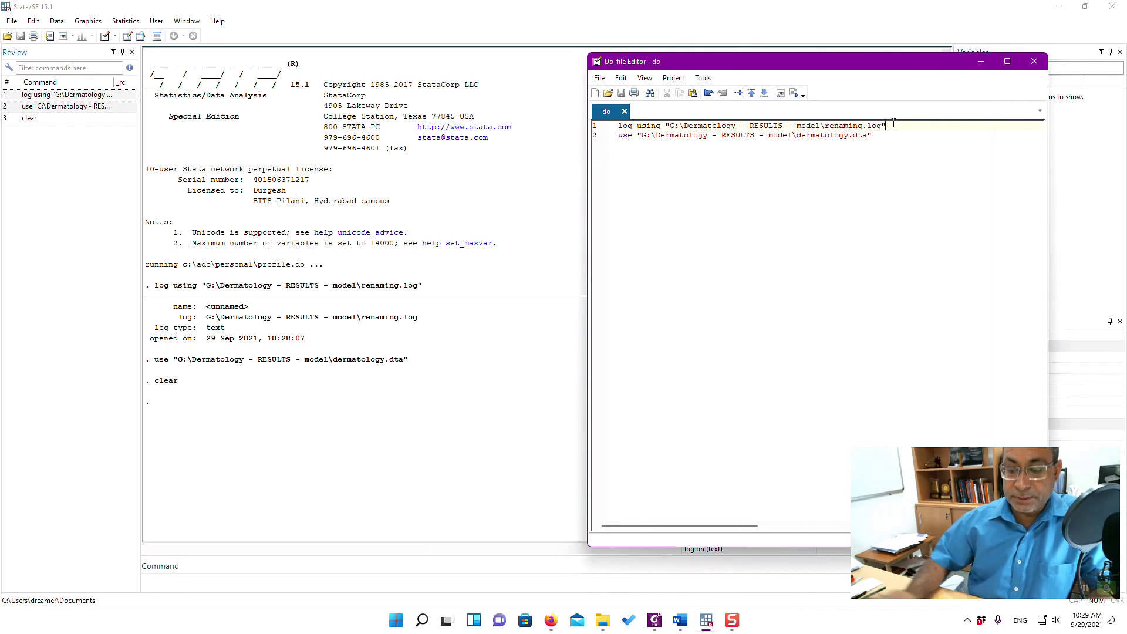
pyautogui.write(', replace')
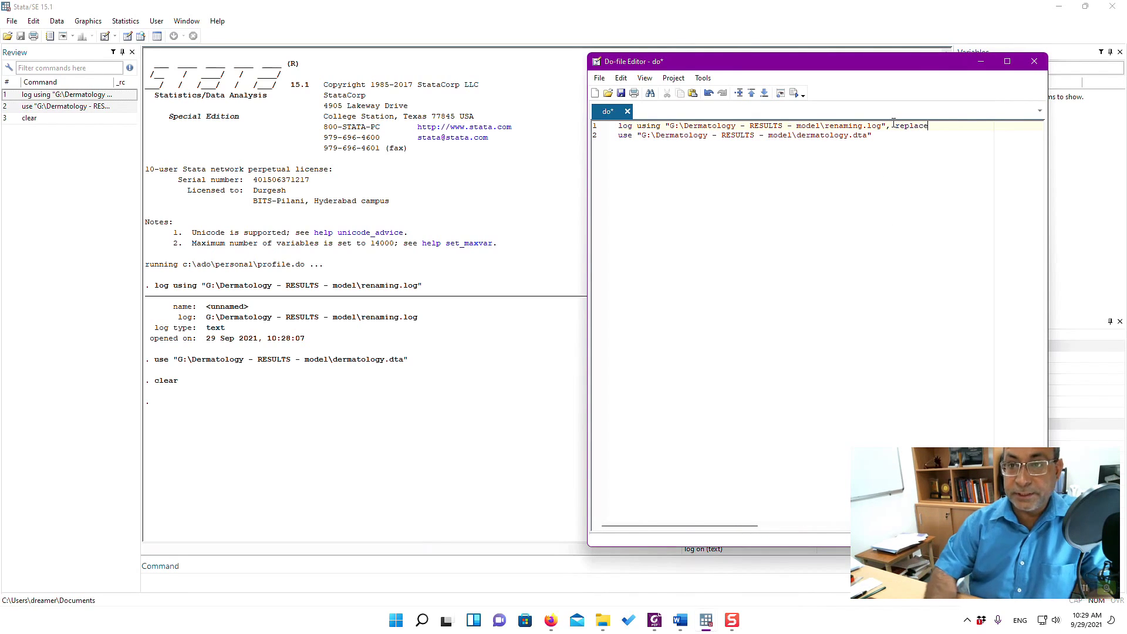
pyautogui.hotkey('ctrl', 's')
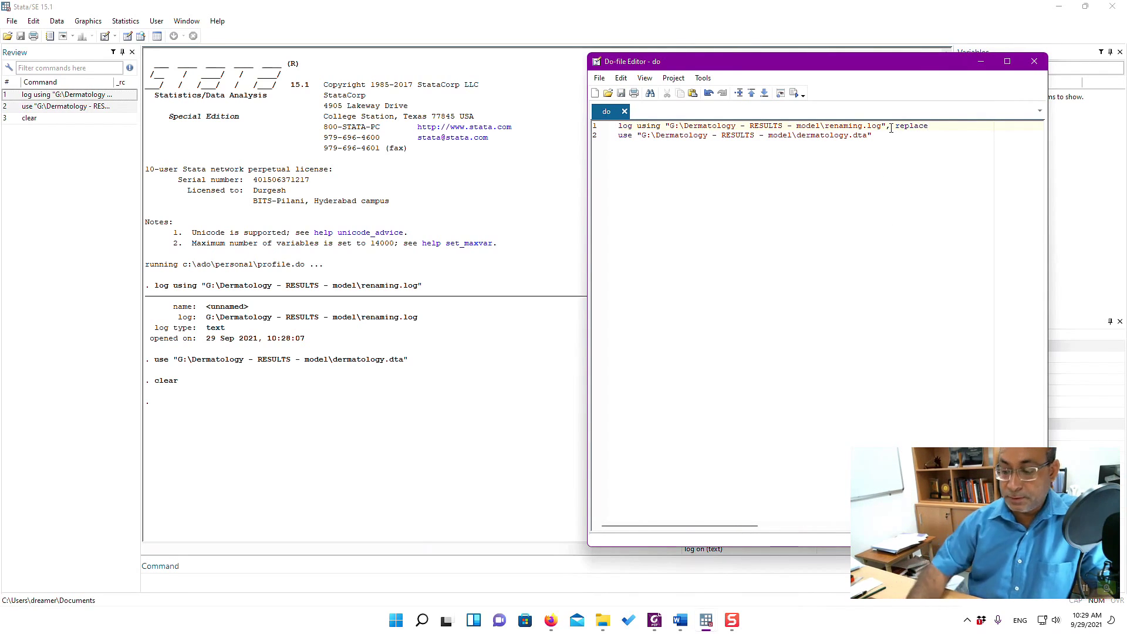
# Try to run the log using and use commands from the do-file
pyautogui.hotkey('shift', 'End')
pyautogui.hotkey('shift', 'Down')
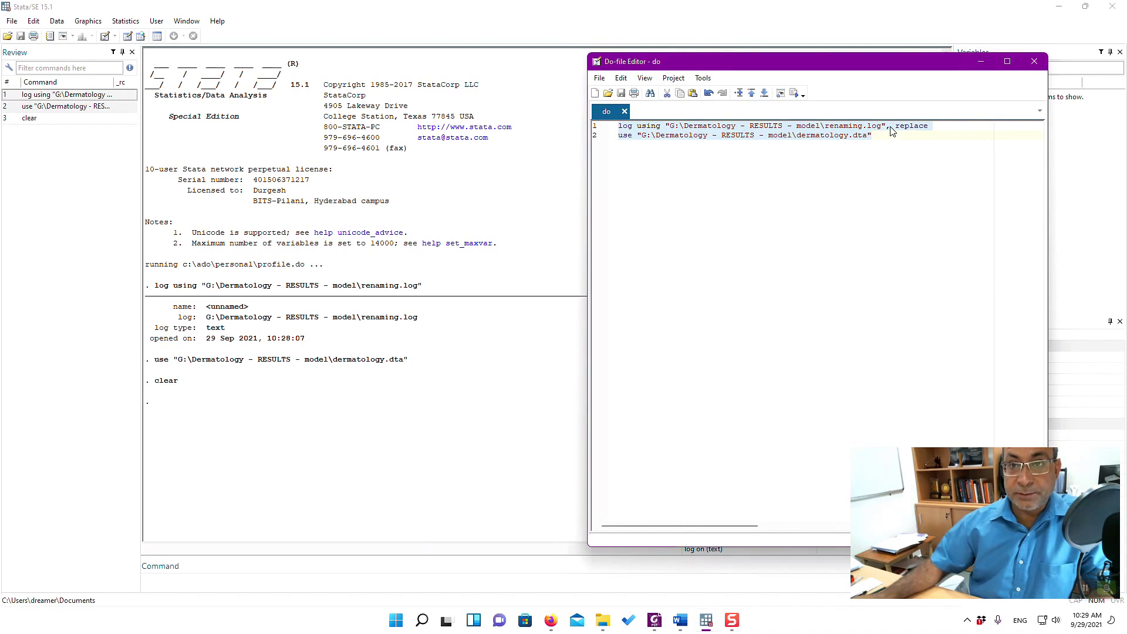
pyautogui.click(795, 94)
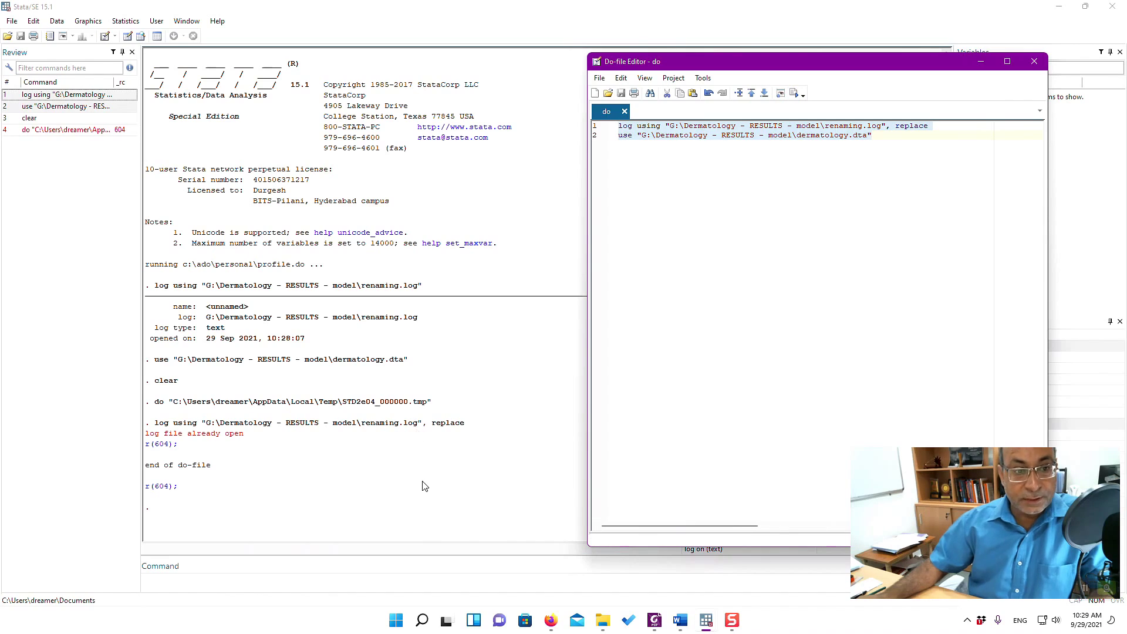
# Close the open log file with log close and rerun the do-file's log using (with replace) and use commands for dermatology.dta
pyautogui.click(422, 577)
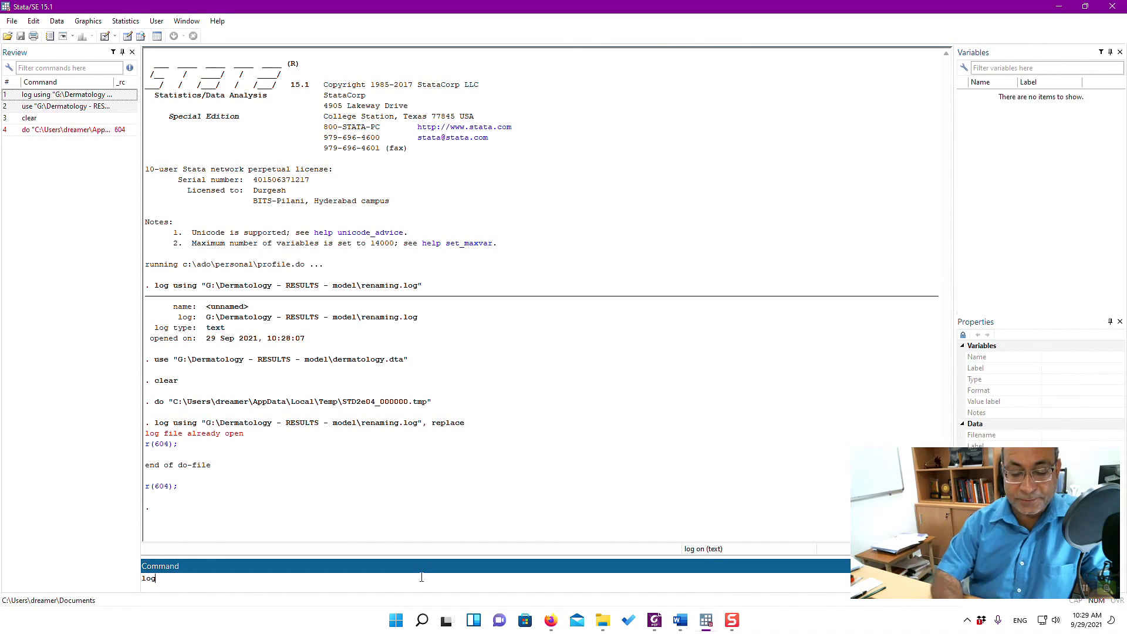
pyautogui.write('log close')
pyautogui.press('Return')
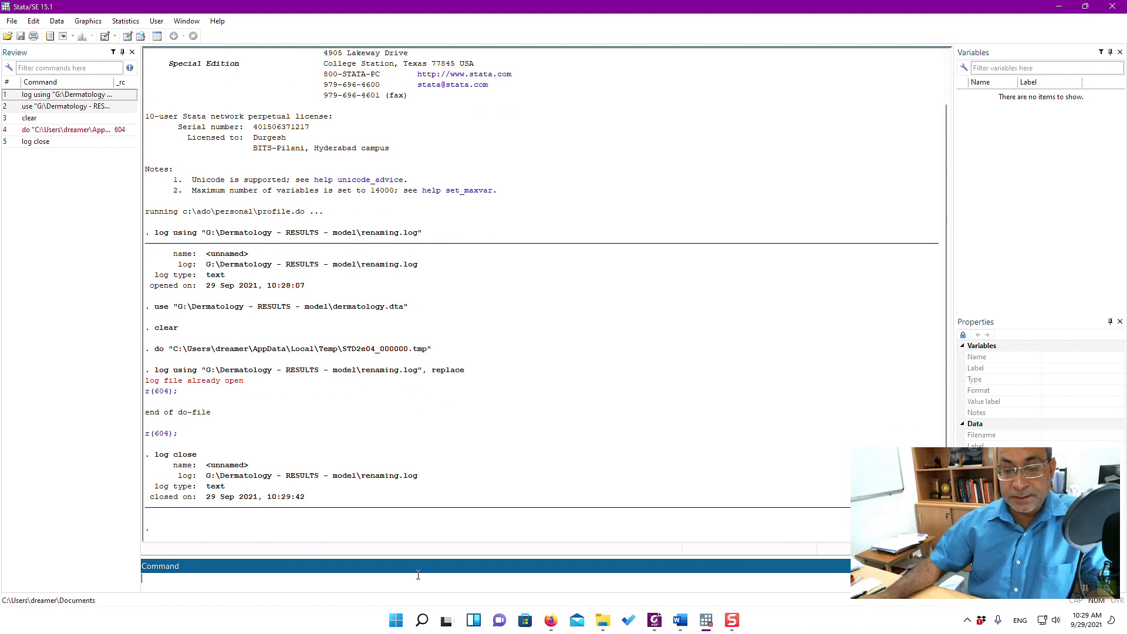
pyautogui.hotkey('ctrl', 'v')
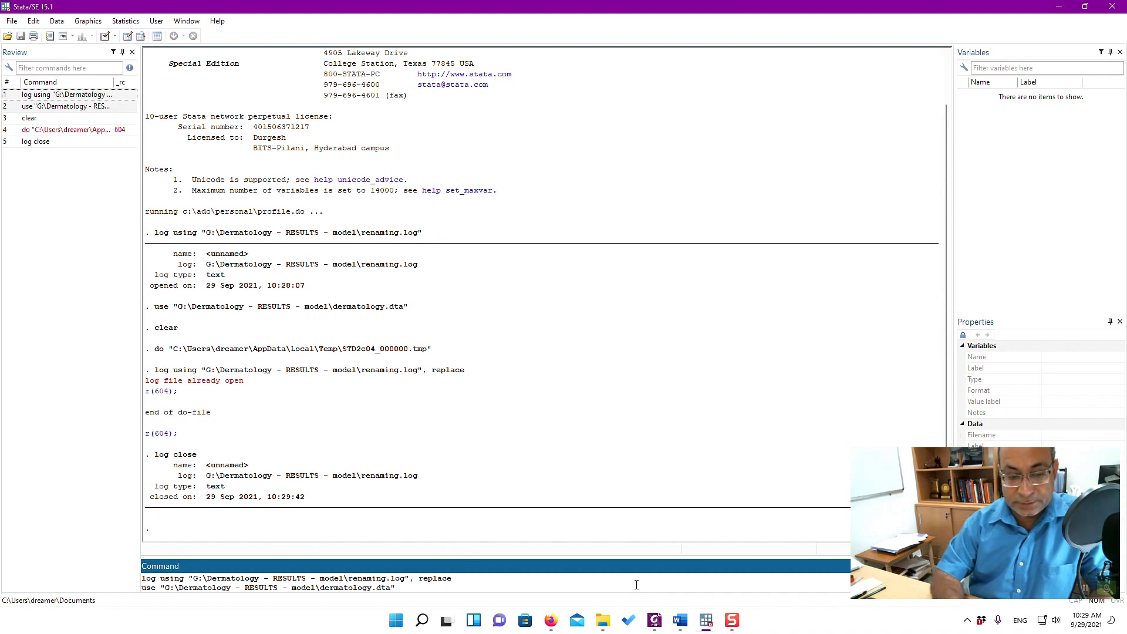
pyautogui.press('Return')
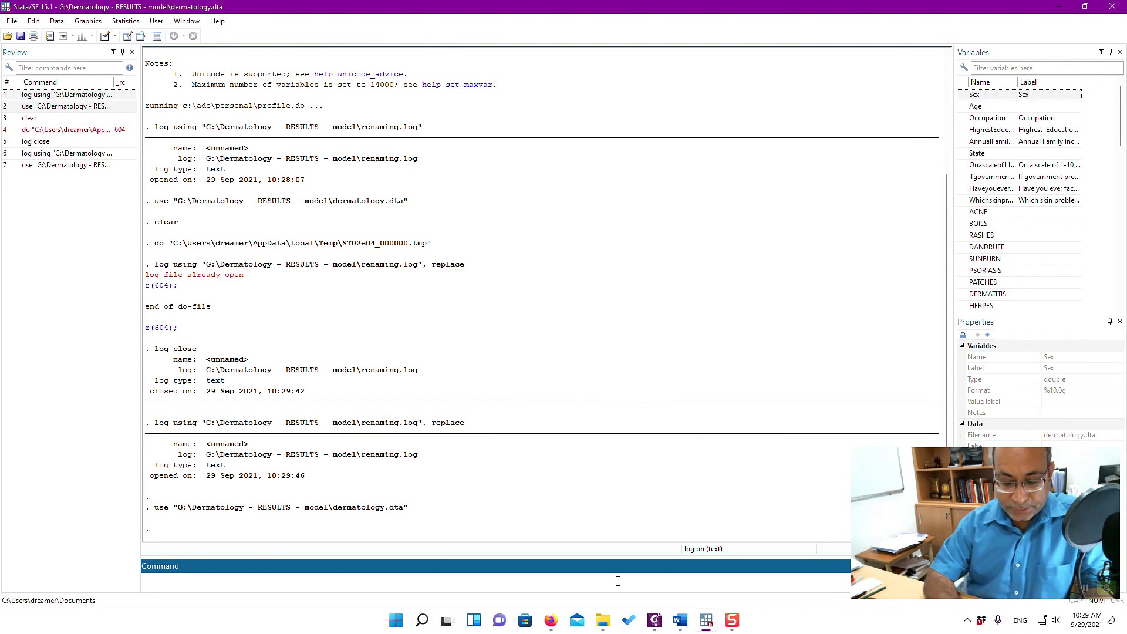
# Browse the loaded dataset with br and examine the variable names, including the highest education column
pyautogui.write('br')
pyautogui.press('Return')
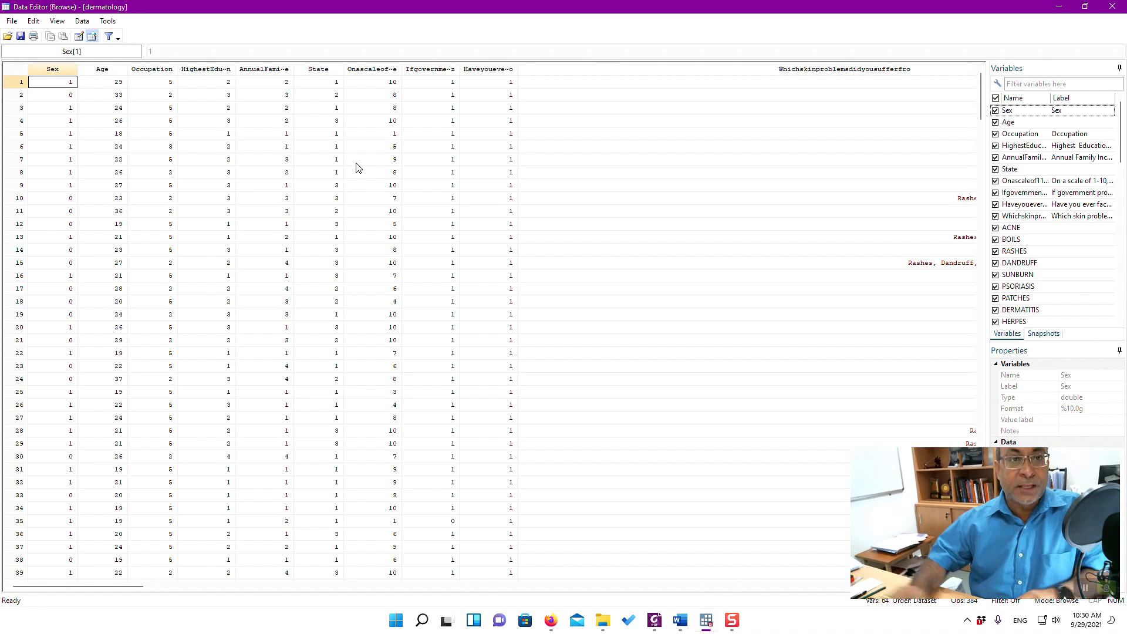
pyautogui.click(207, 70)
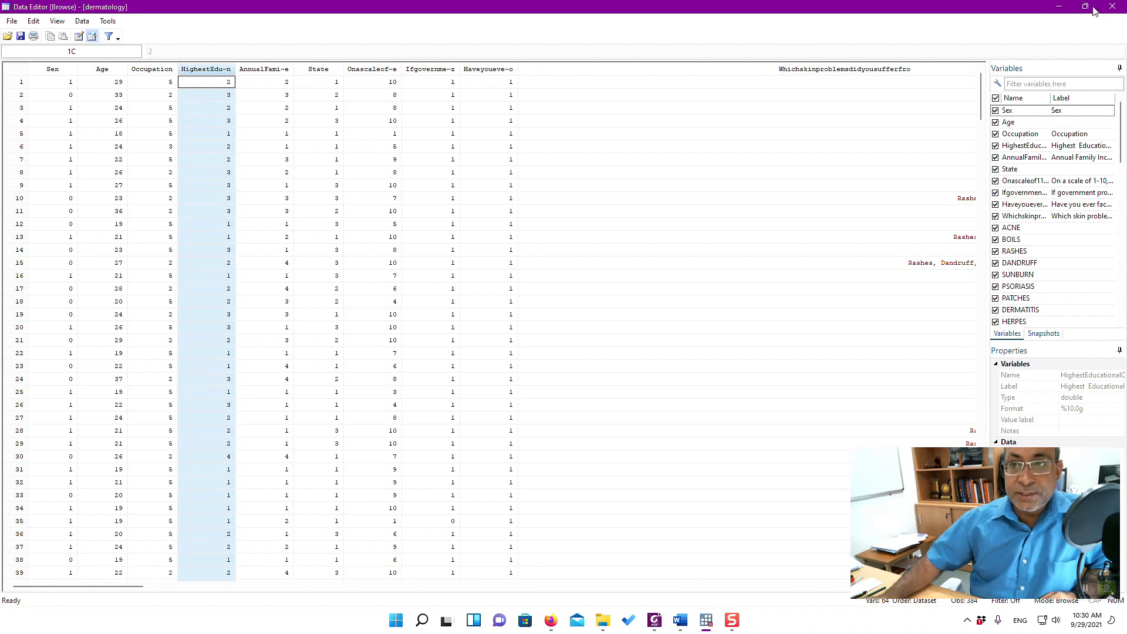
pyautogui.click(1111, 7)
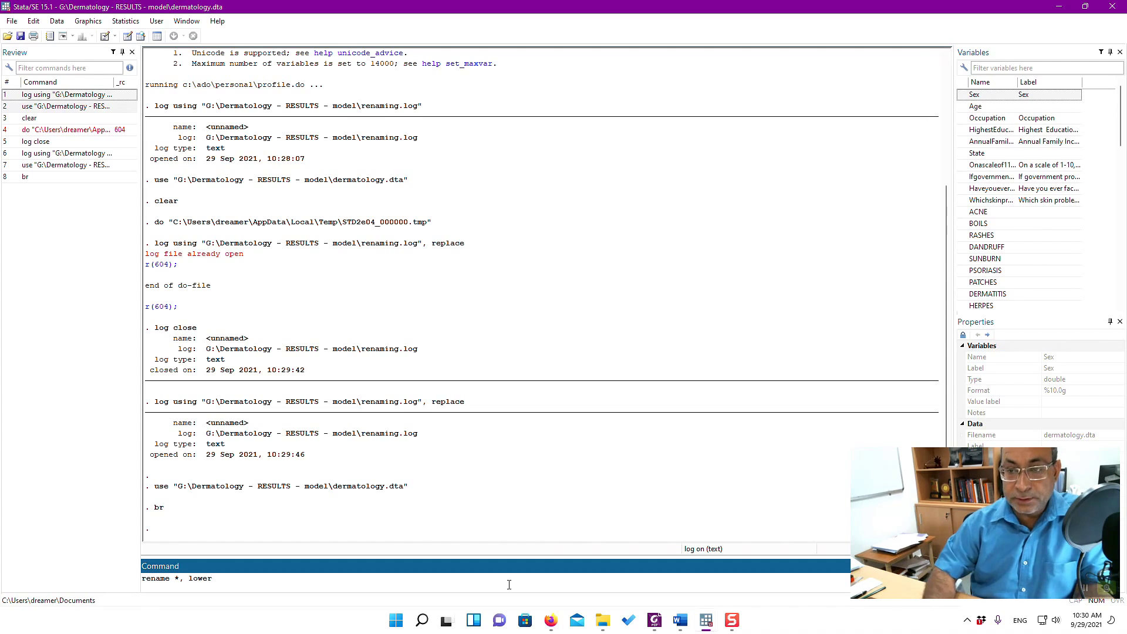
# Convert all variable names to lowercase with rename *, lower and check them in the data browser
pyautogui.press('Return')
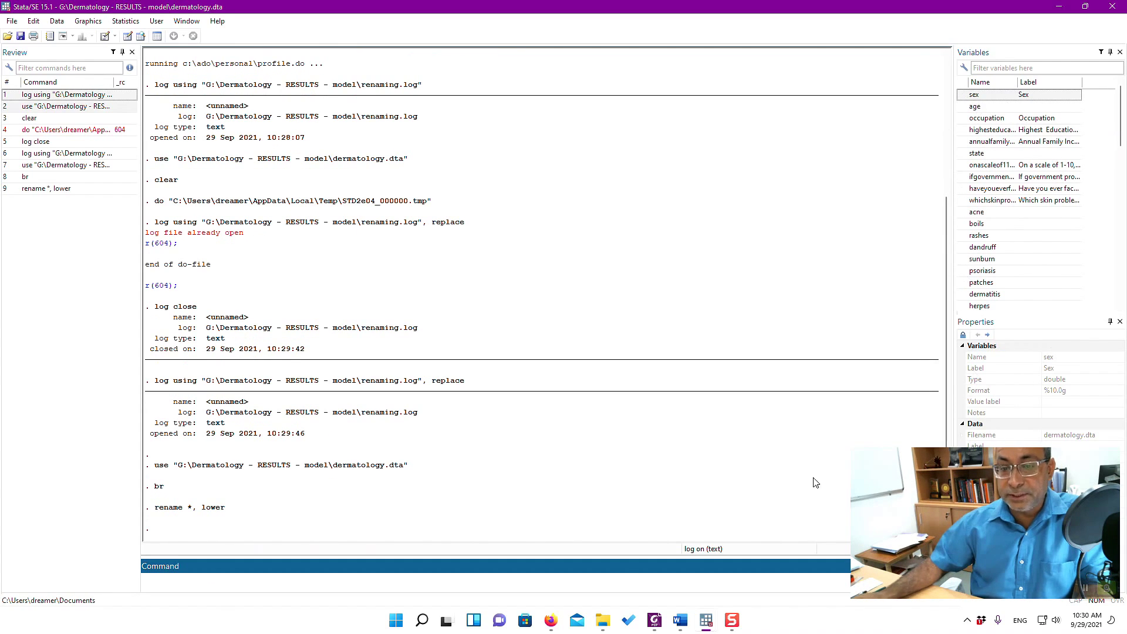
pyautogui.write('br')
pyautogui.press('Return')
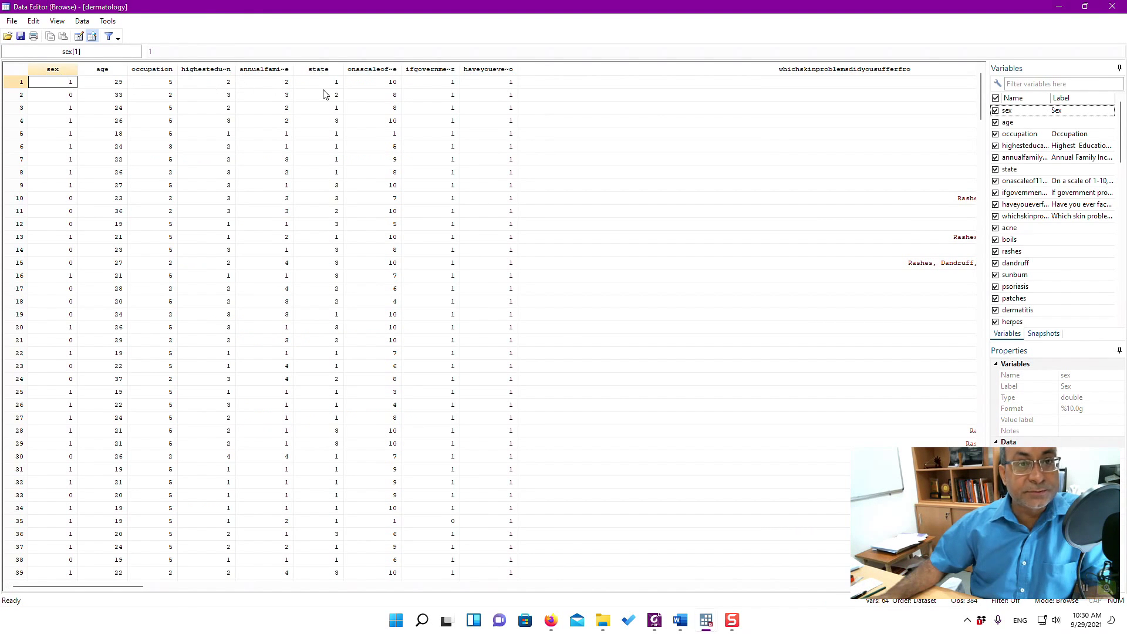
pyautogui.click(1123, 5)
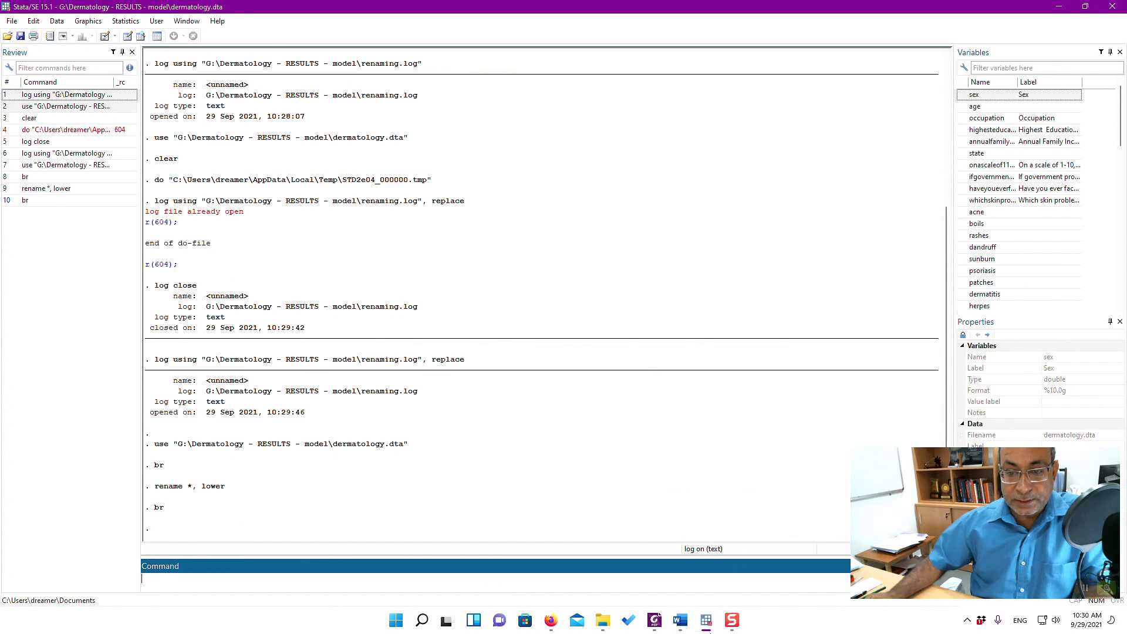
# Add the line "rename *, lower" below the use command in the do-file and save the file
pyautogui.moveTo(706, 620)
pyautogui.click(755, 568)
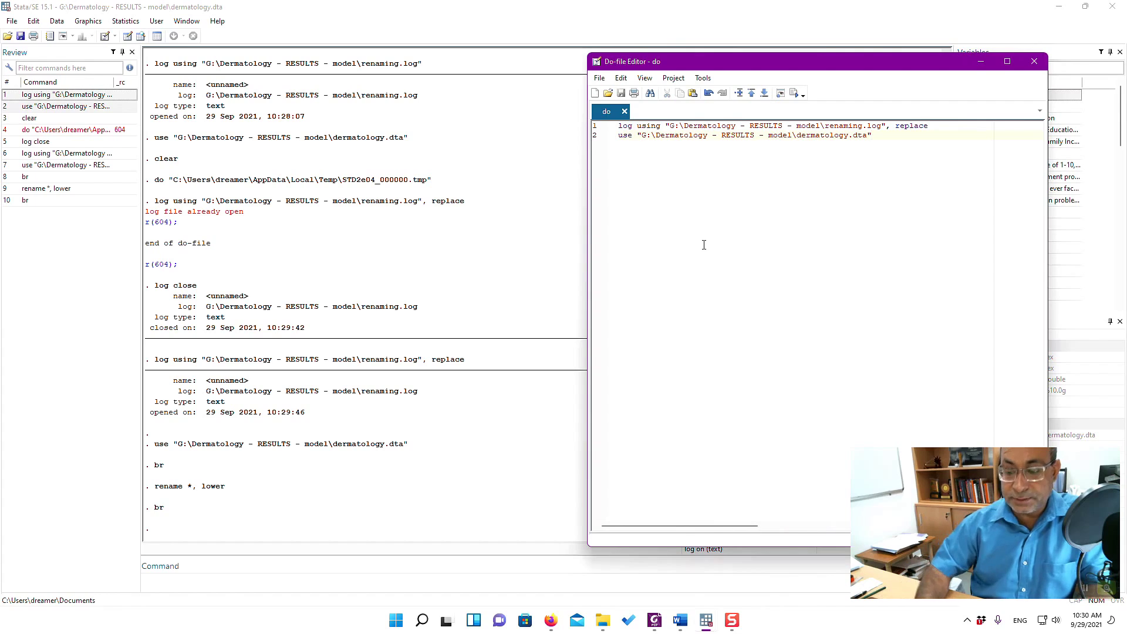
pyautogui.press('Return')
pyautogui.write('rename ')
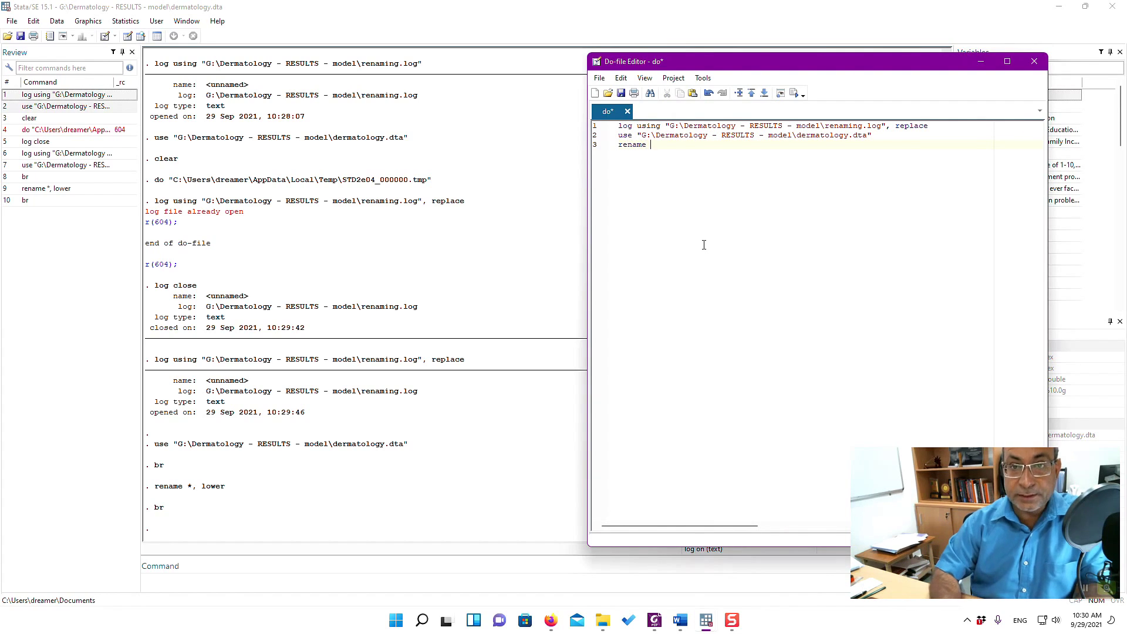
pyautogui.write('*')
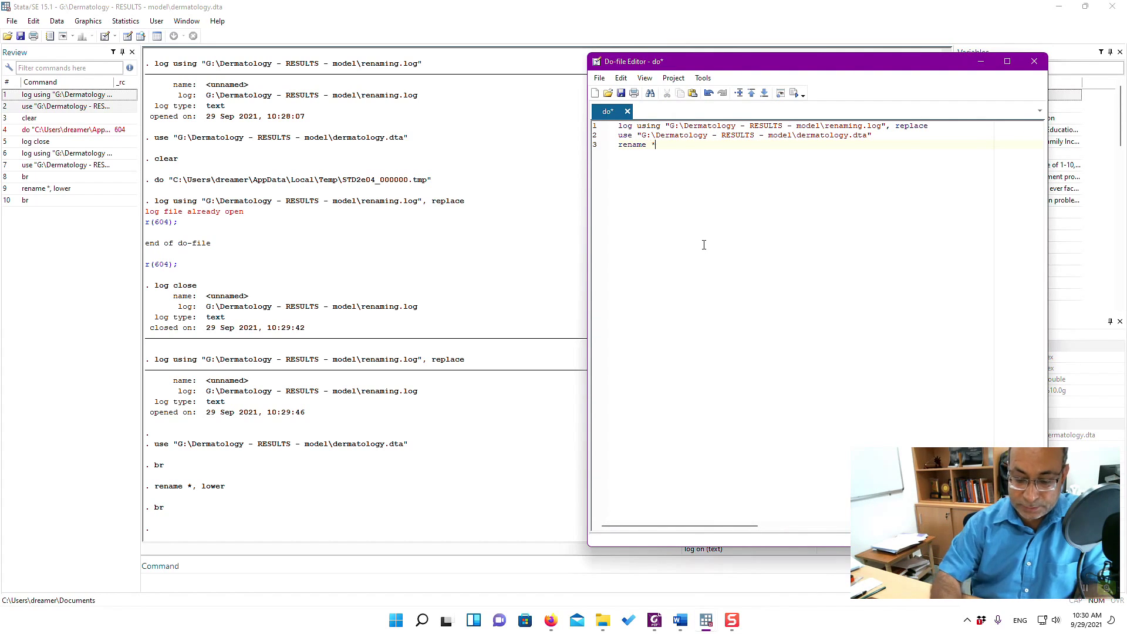
pyautogui.write(', lower')
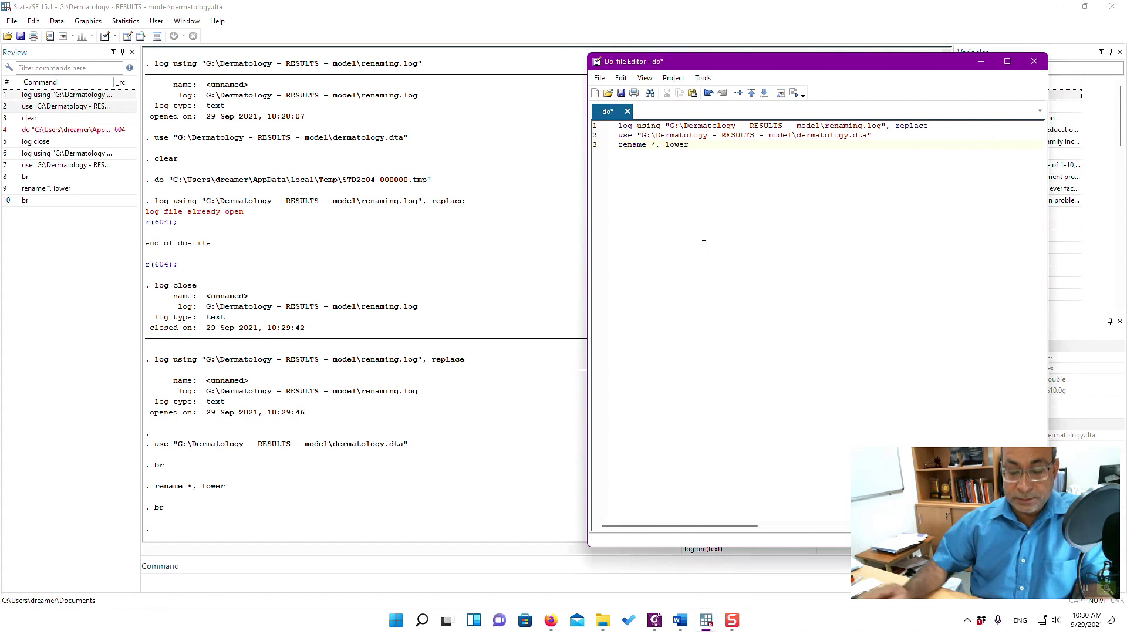
pyautogui.hotkey('ctrl', 's')
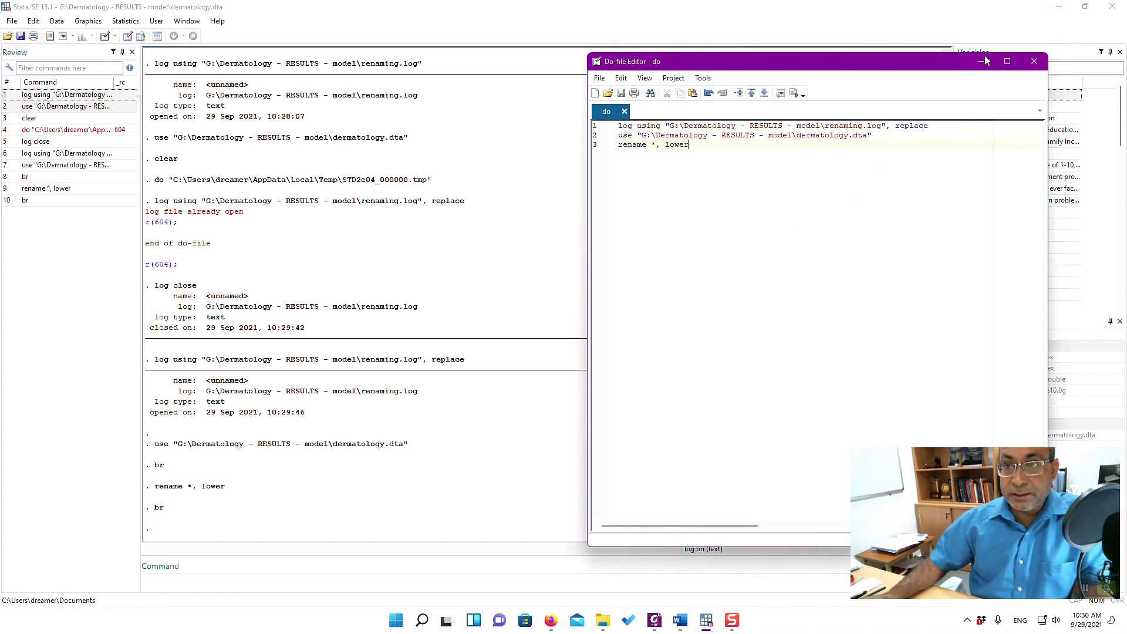
pyautogui.click(865, 13)
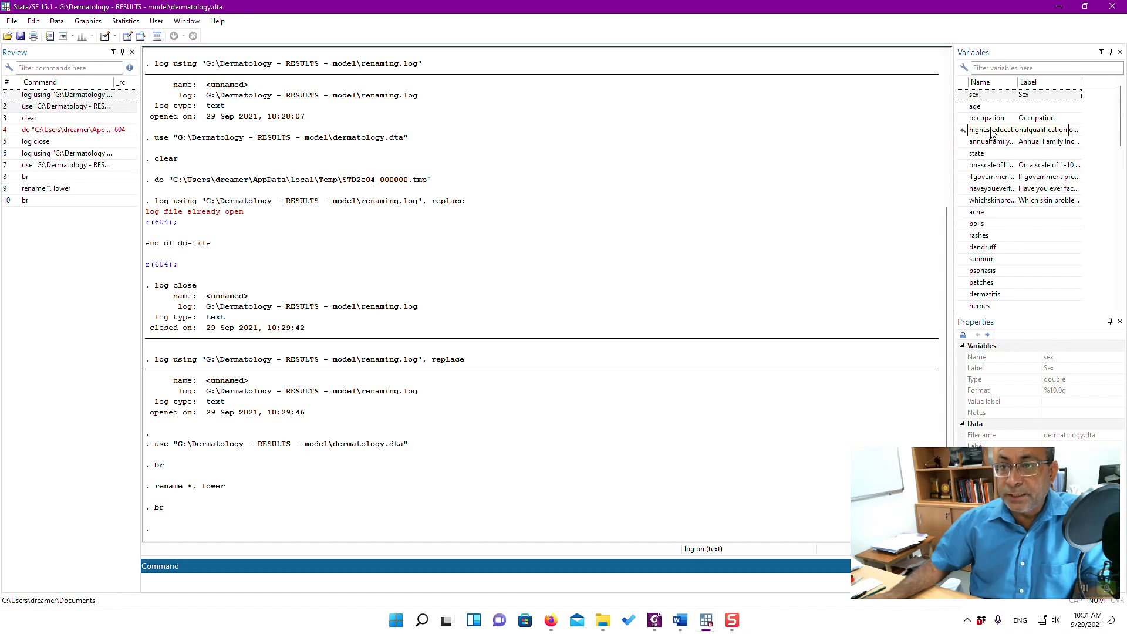
# Rename the variable highesteducationalqualification to education with the rename command
pyautogui.click(963, 131)
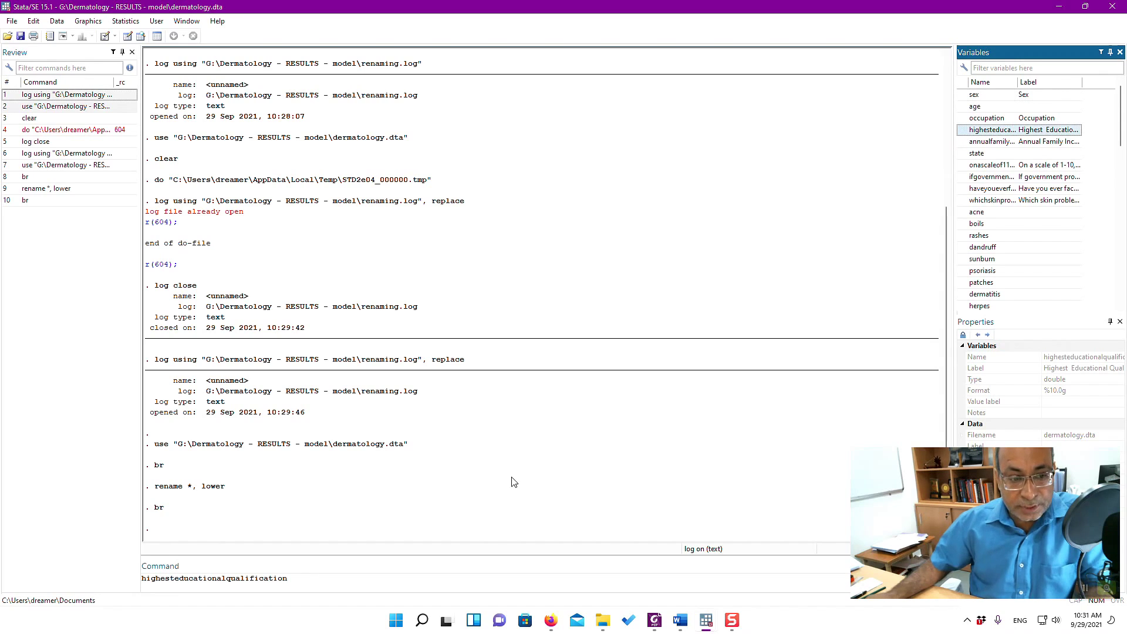
pyautogui.click(290, 580)
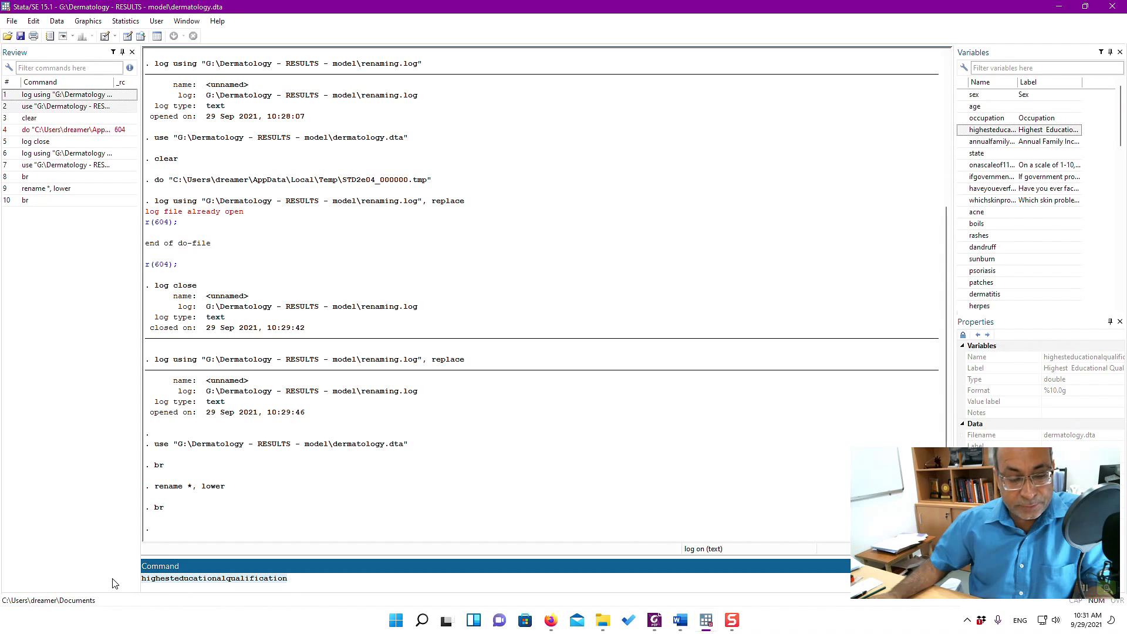
pyautogui.hotkey('ctrl', 'a')
pyautogui.press('BackSpace')
pyautogui.write('ren')
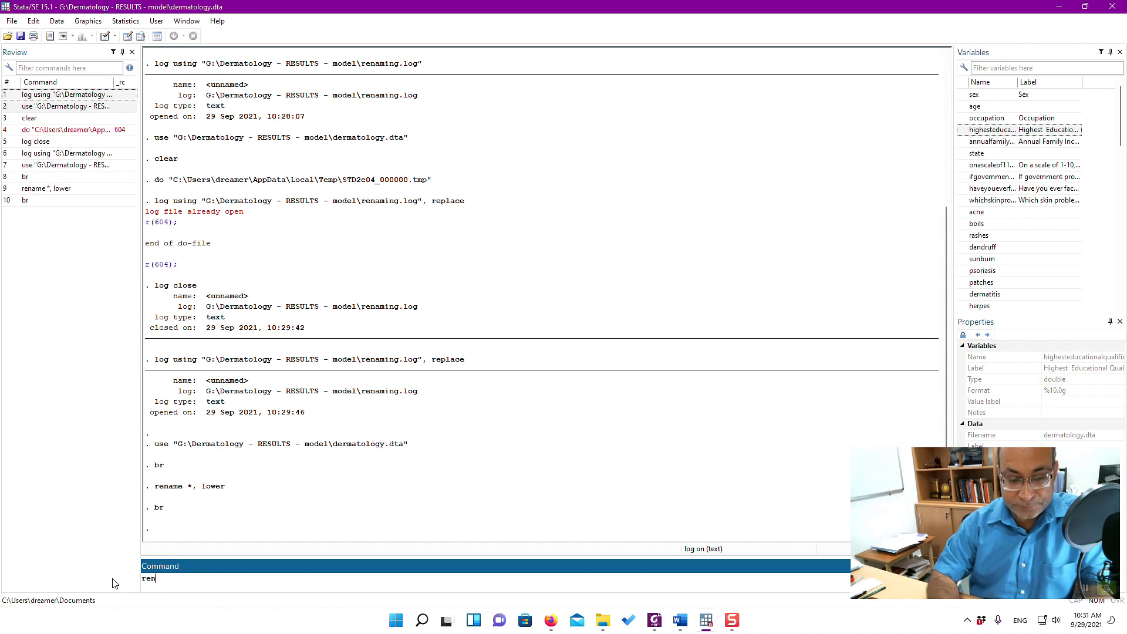
pyautogui.write('ame')
pyautogui.write('highesteducationalqualification')
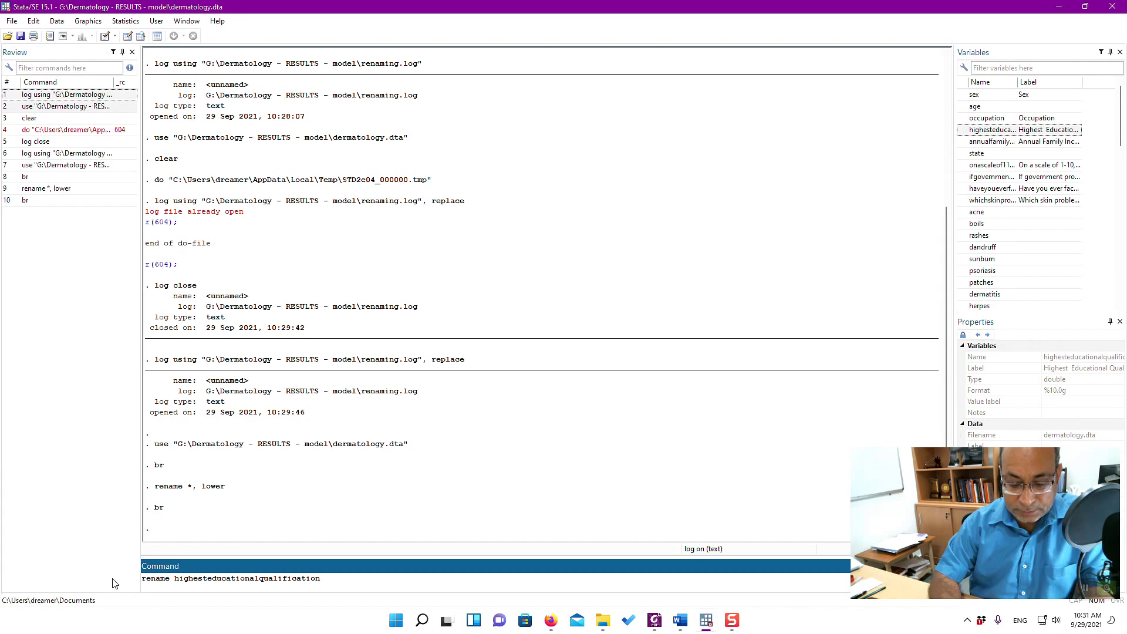
pyautogui.write('edu')
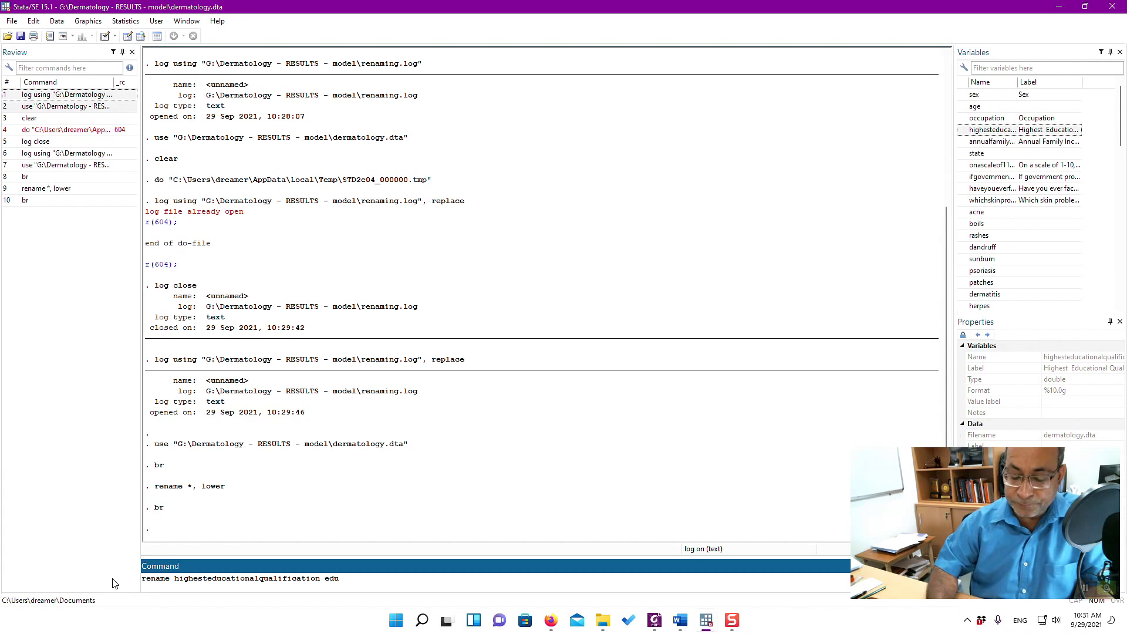
pyautogui.write('cation')
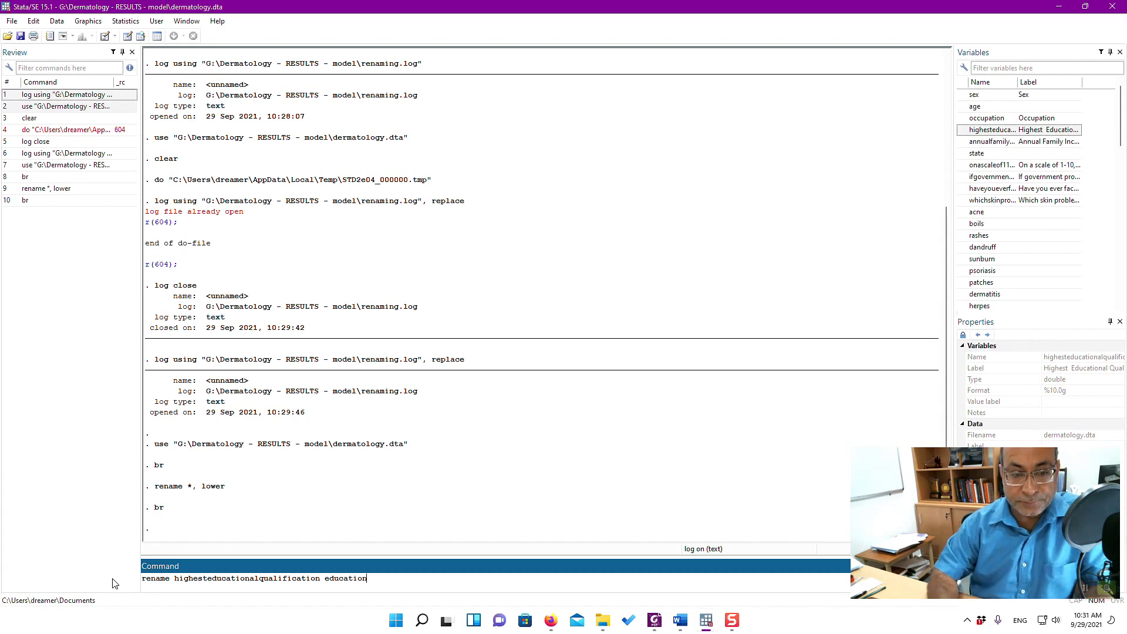
pyautogui.press('Return')
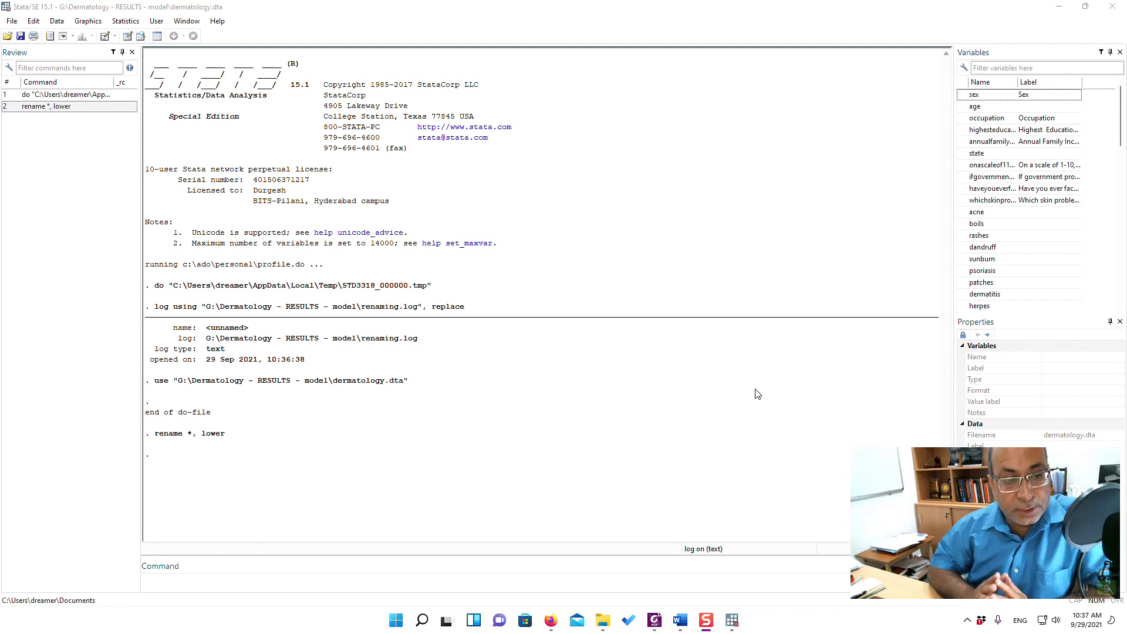
# Label the variable age as "age of the respondent" with the label variable command
pyautogui.click(528, 580)
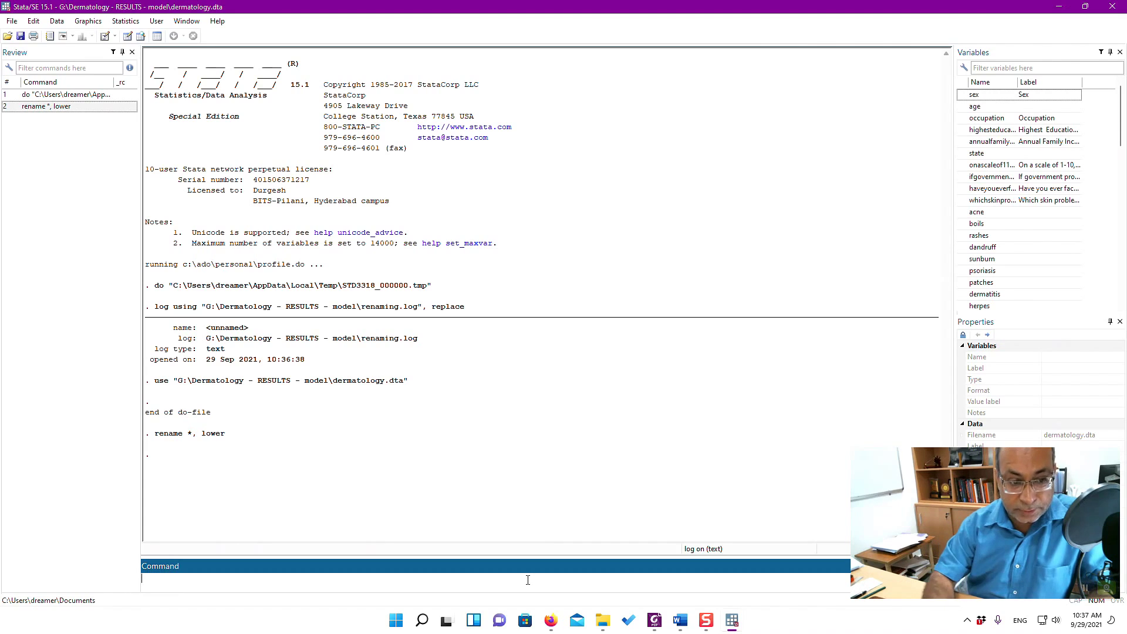
pyautogui.write('label ')
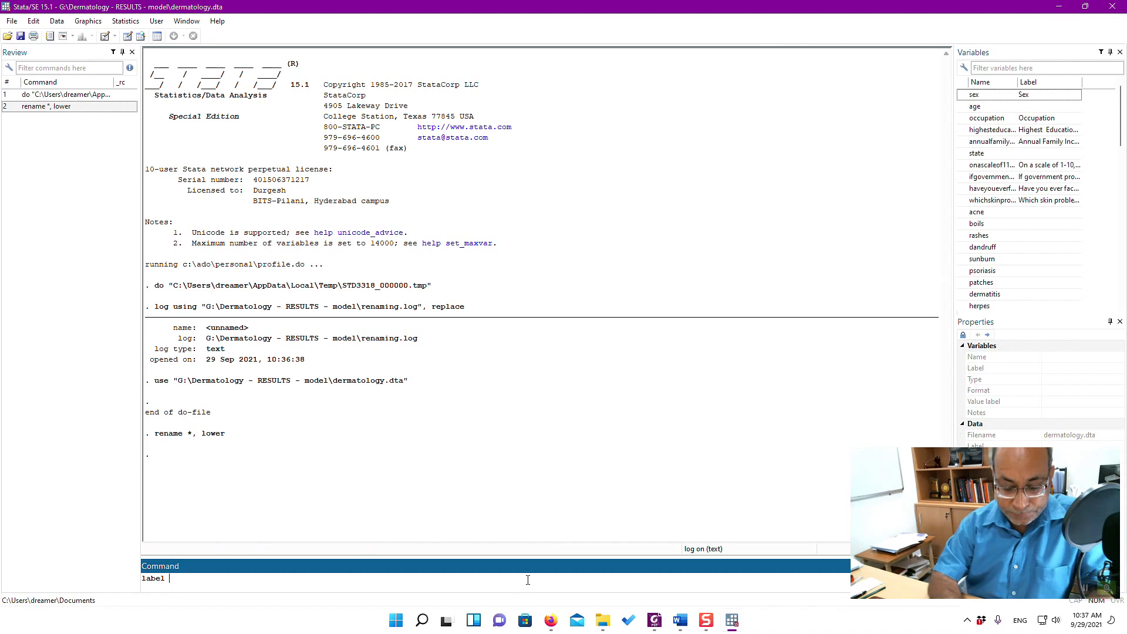
pyautogui.write('variable a')
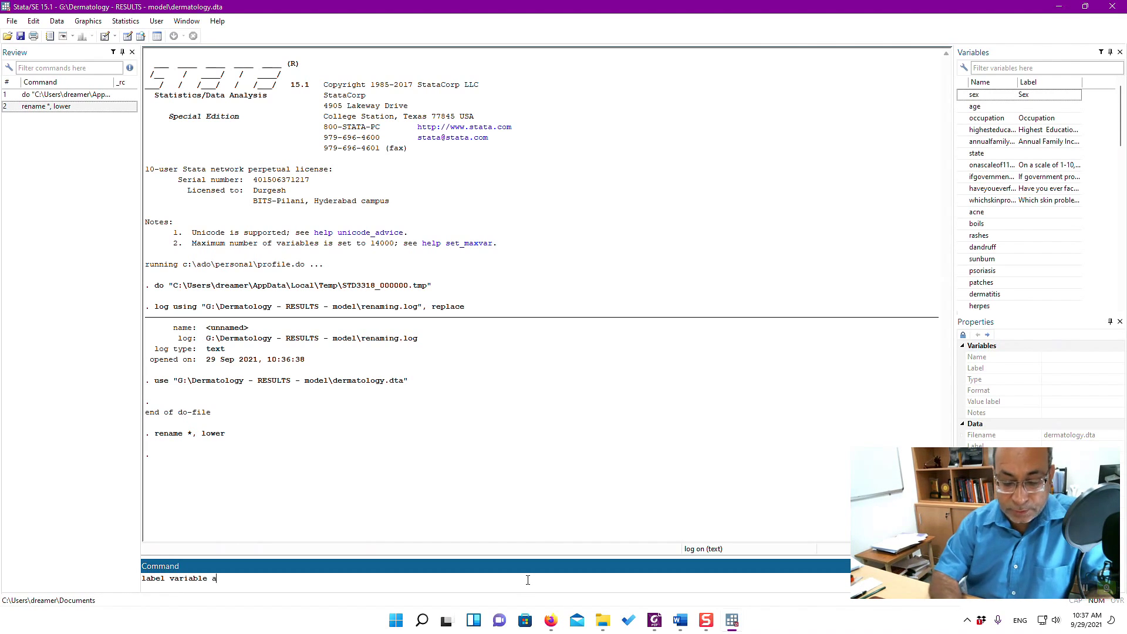
pyautogui.write('ge')
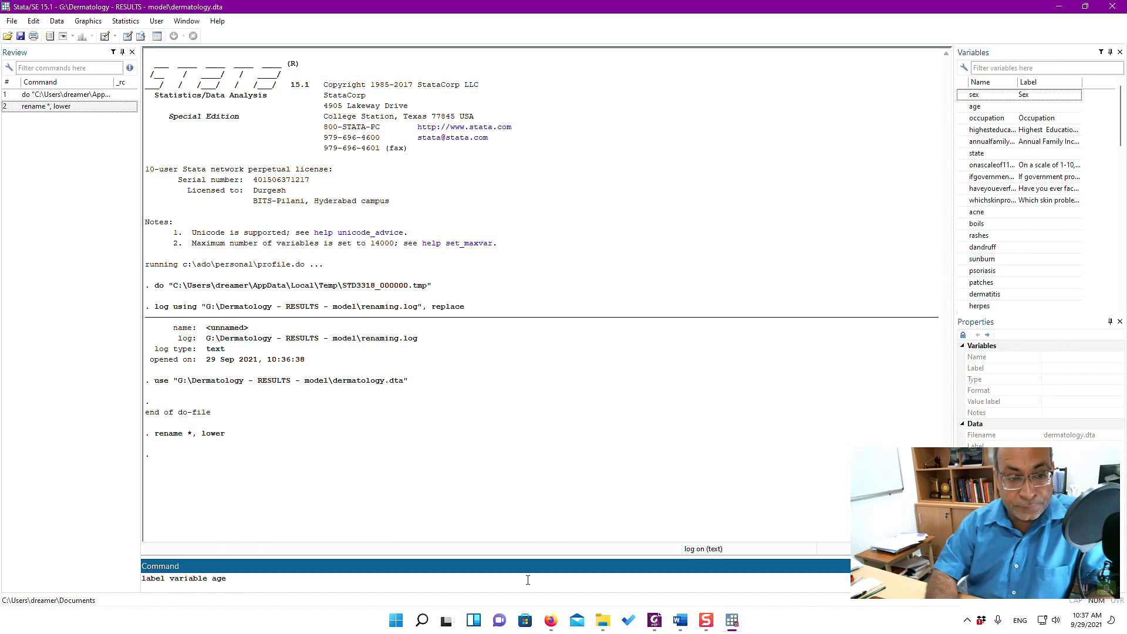
pyautogui.write(' "age of')
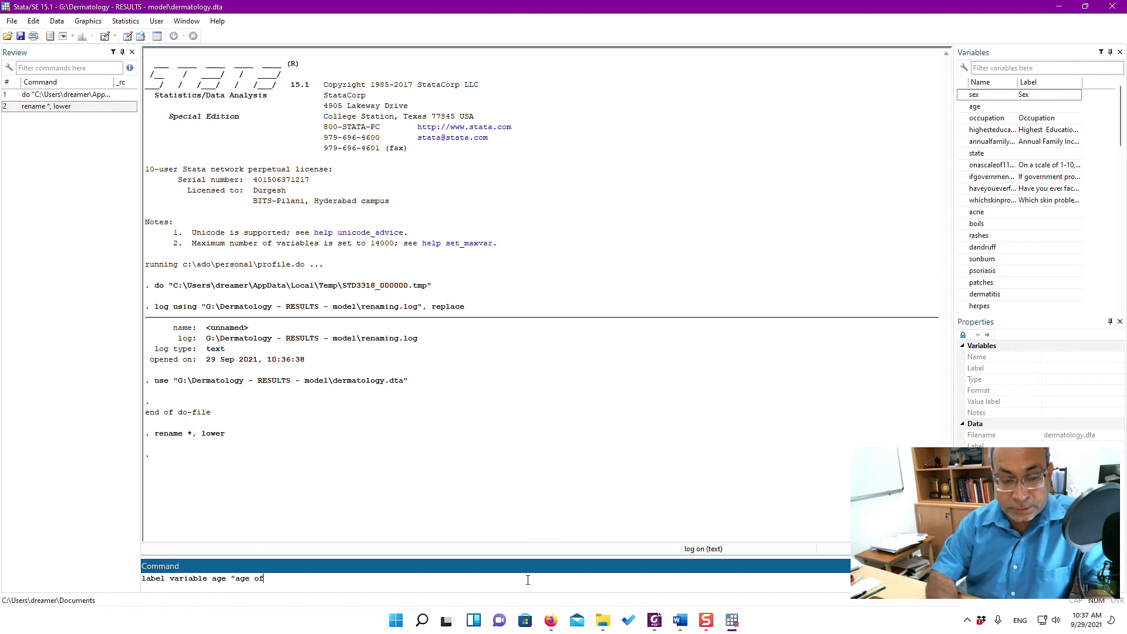
pyautogui.write(' the respo')
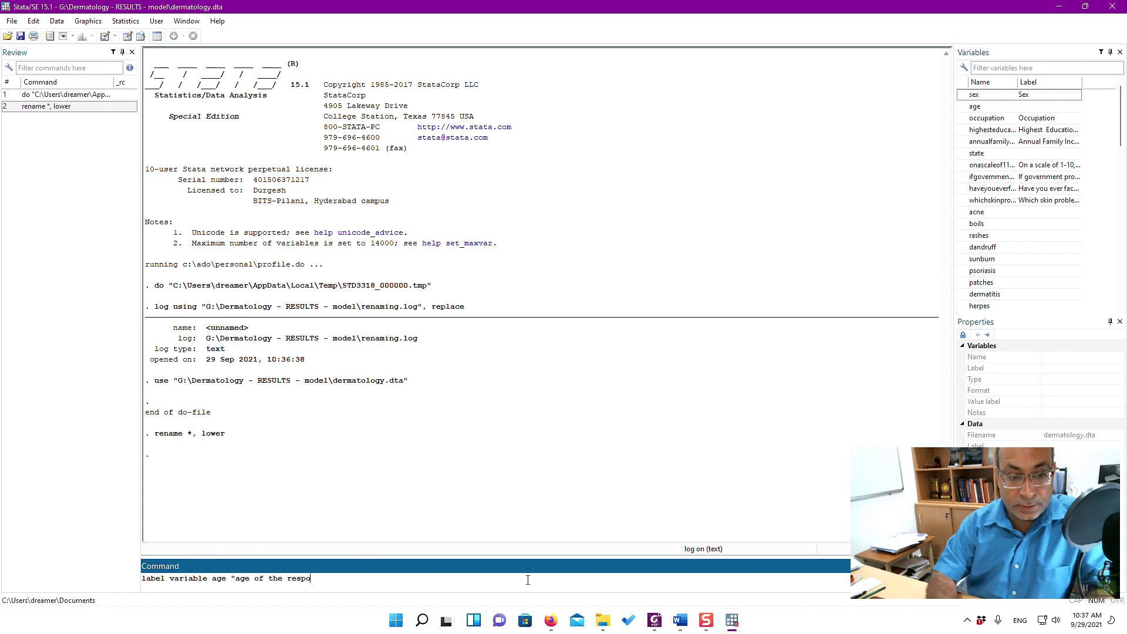
pyautogui.write('nsent')
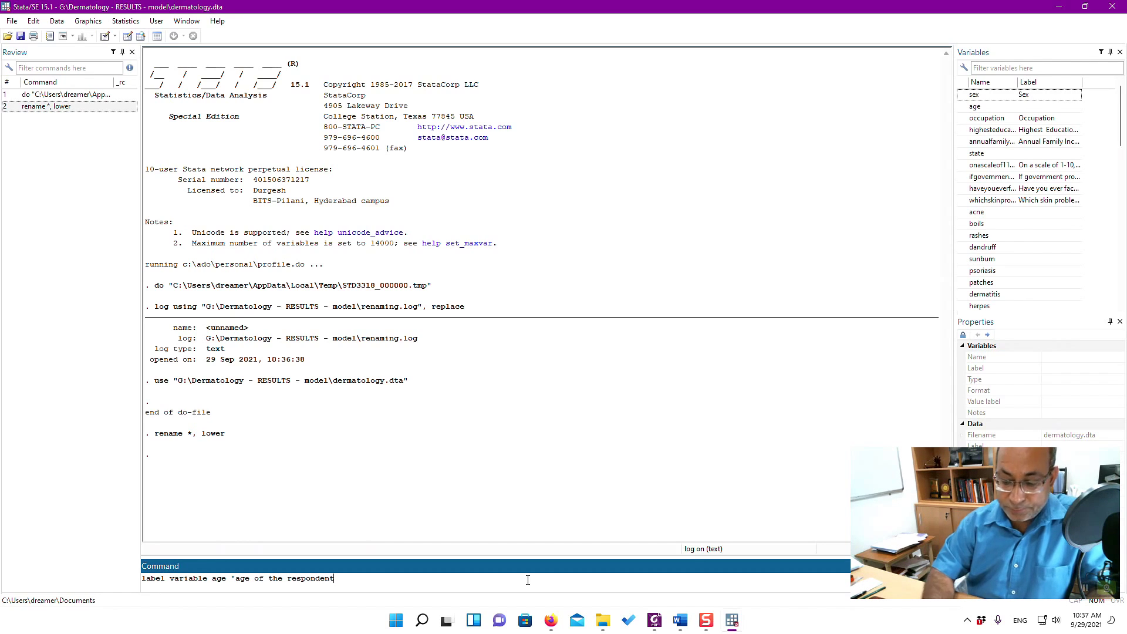
pyautogui.write('"')
pyautogui.press('Return')
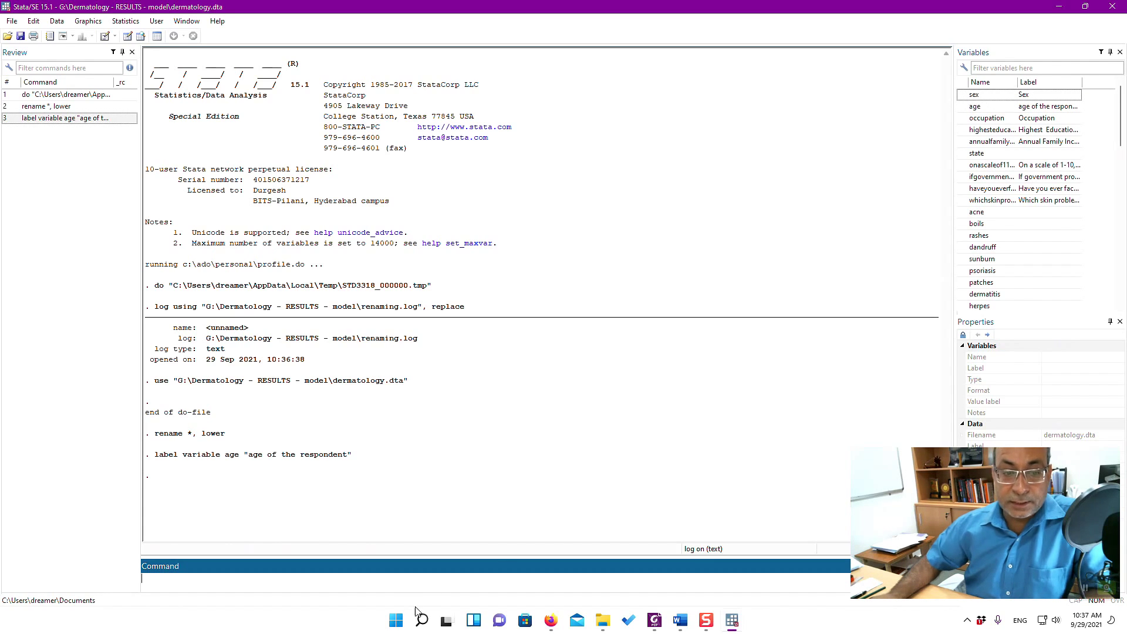
# Tabulate the frequencies of the variable sex with the tab command
pyautogui.write('tab sex')
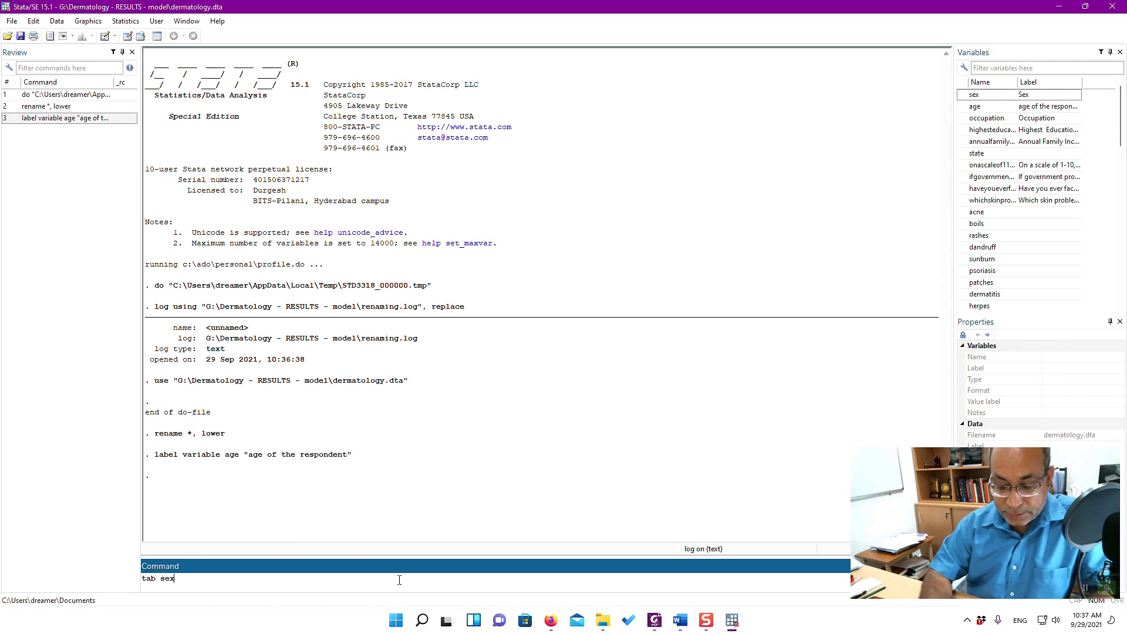
pyautogui.press('Return')
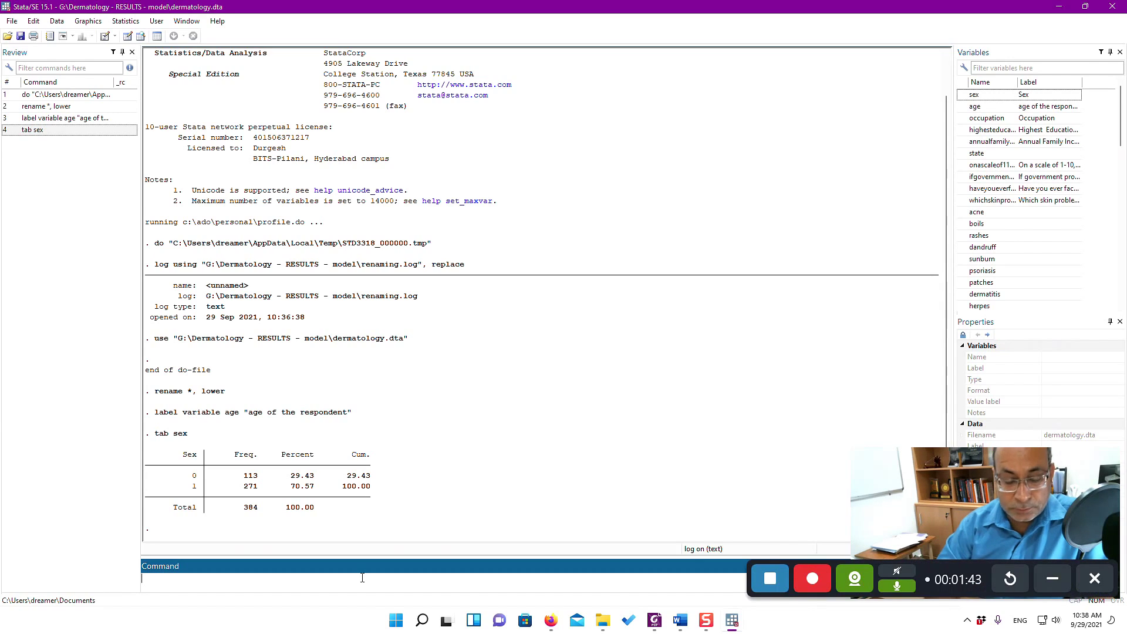
# Define a value label named sex with 0 as "female" and 1 as "male" using the label define command
pyautogui.write('lab')
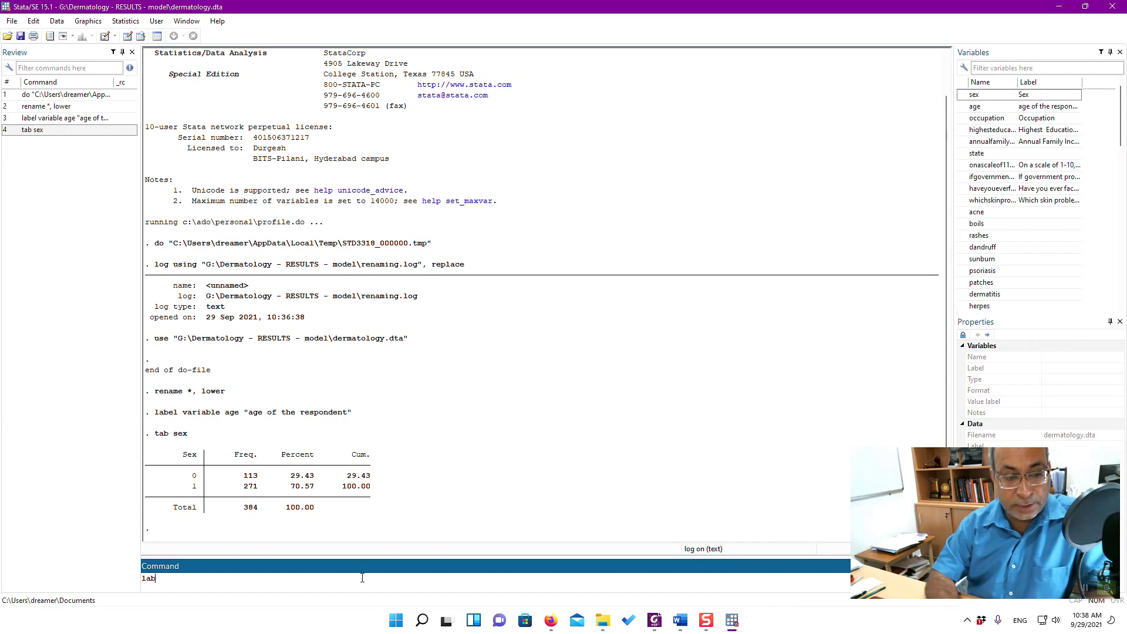
pyautogui.write('el dfin')
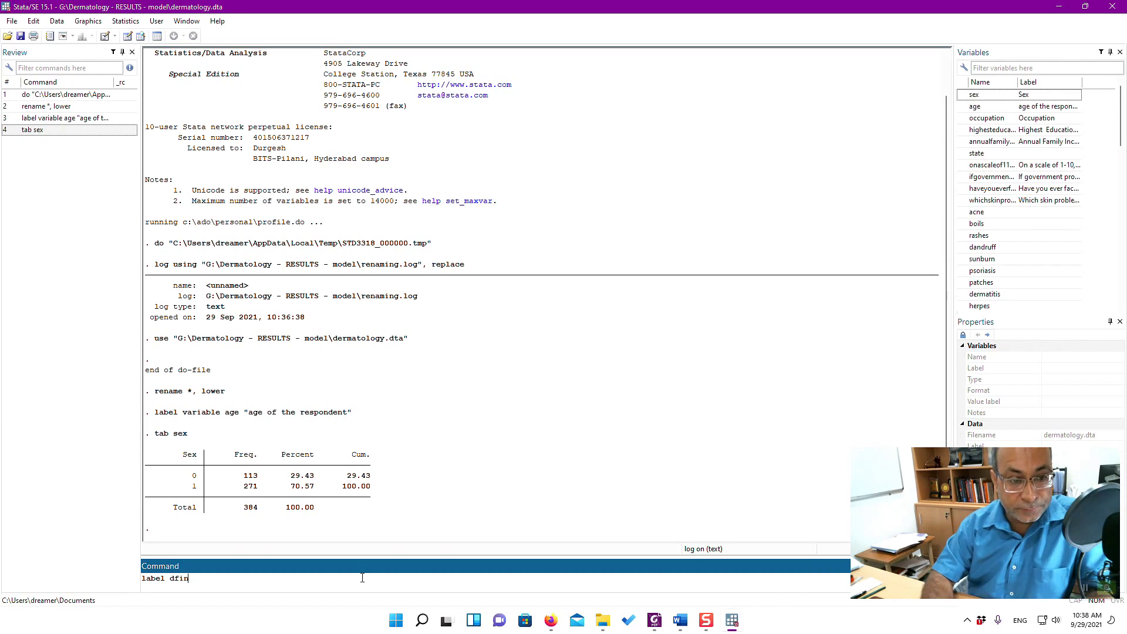
pyautogui.press('BackSpace')
pyautogui.press('BackSpace')
pyautogui.press('BackSpace')
pyautogui.write('efine')
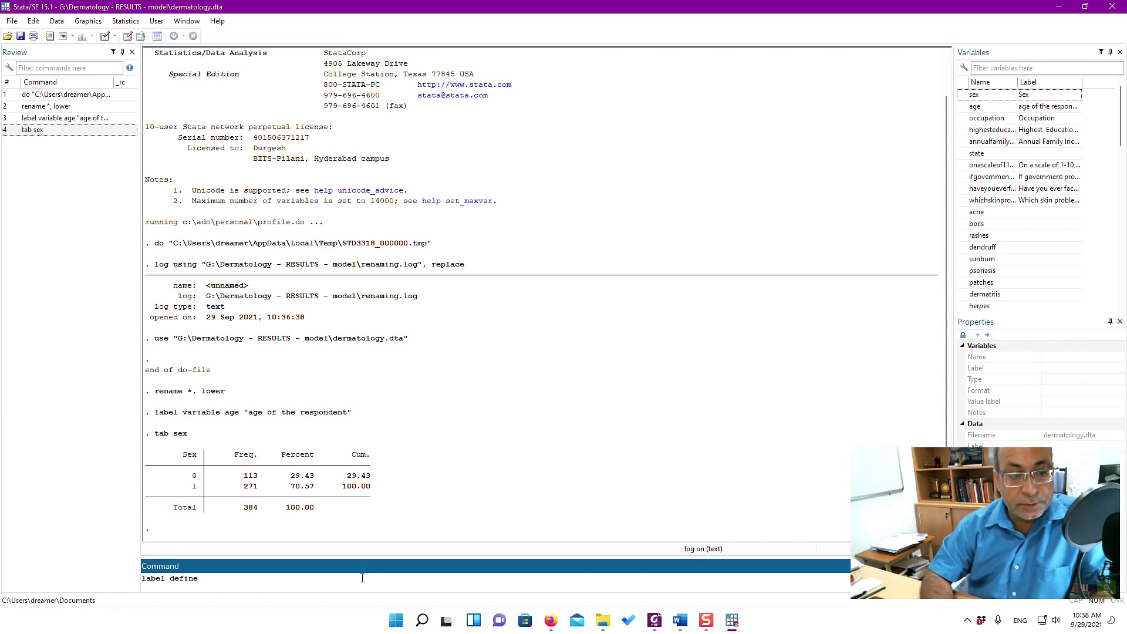
pyautogui.write('ge')
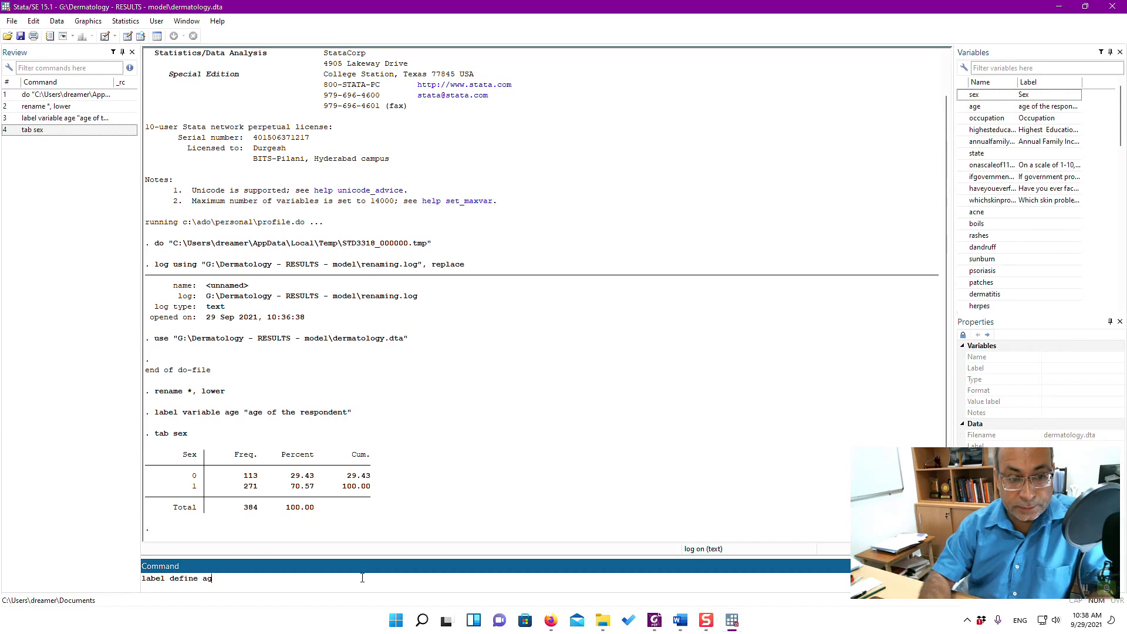
pyautogui.press('BackSpace')
pyautogui.press('BackSpace')
pyautogui.write('sex 0')
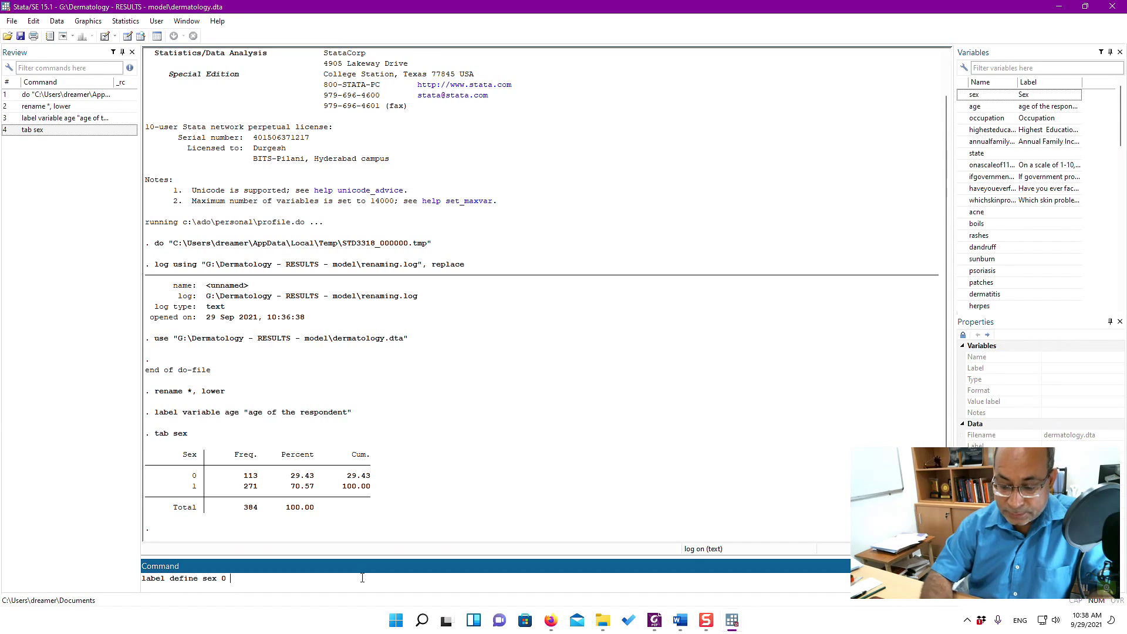
pyautogui.write(' "female')
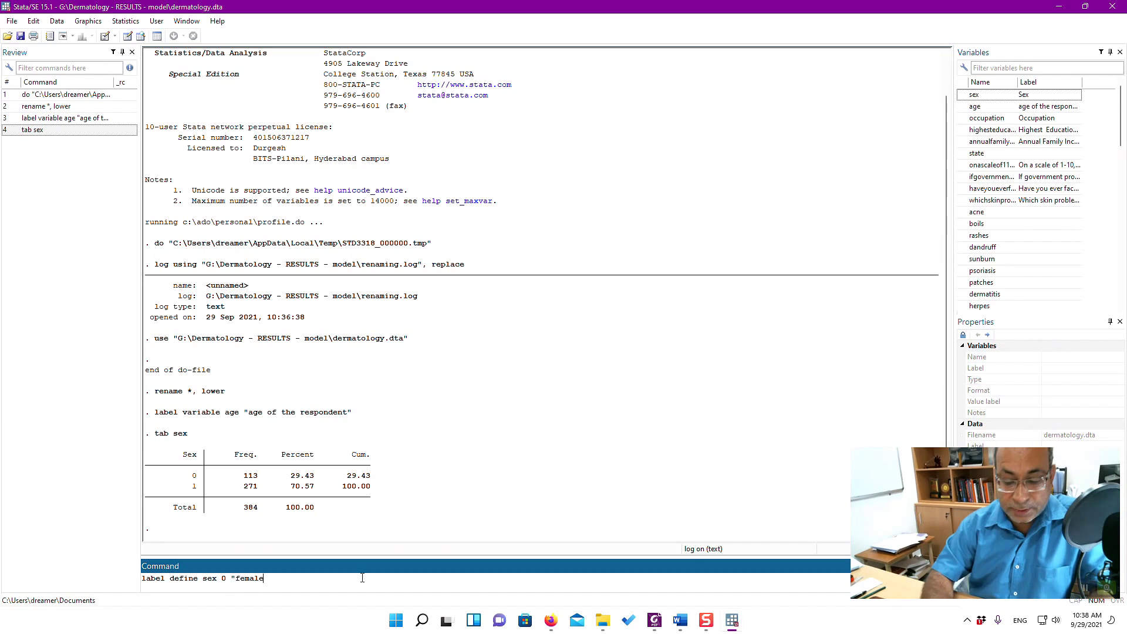
pyautogui.write('" 1')
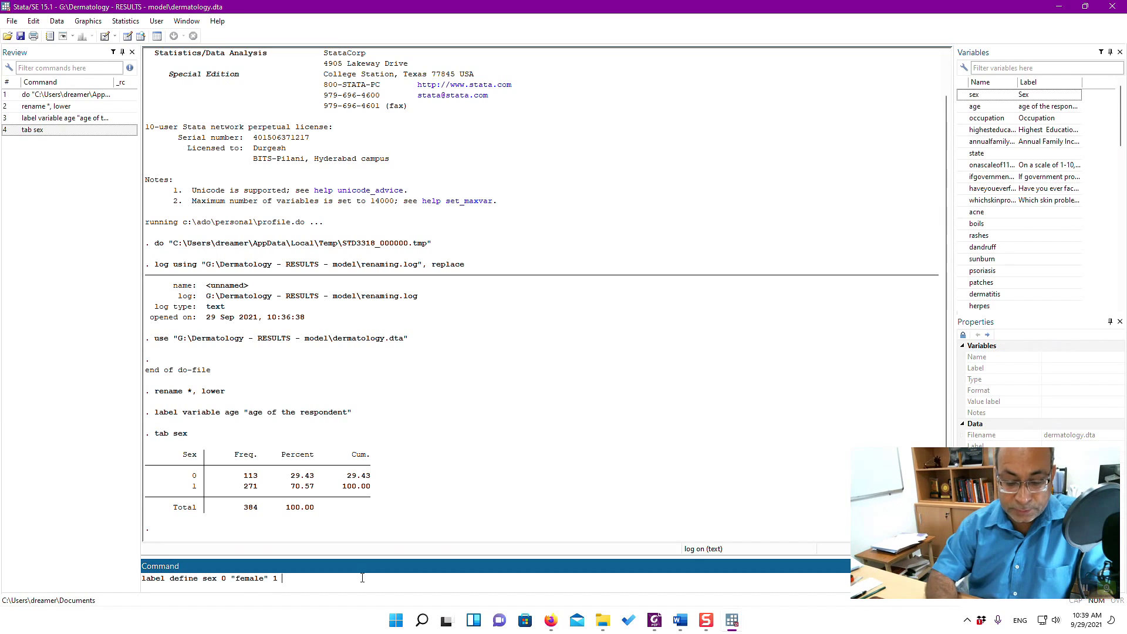
pyautogui.write(' "male')
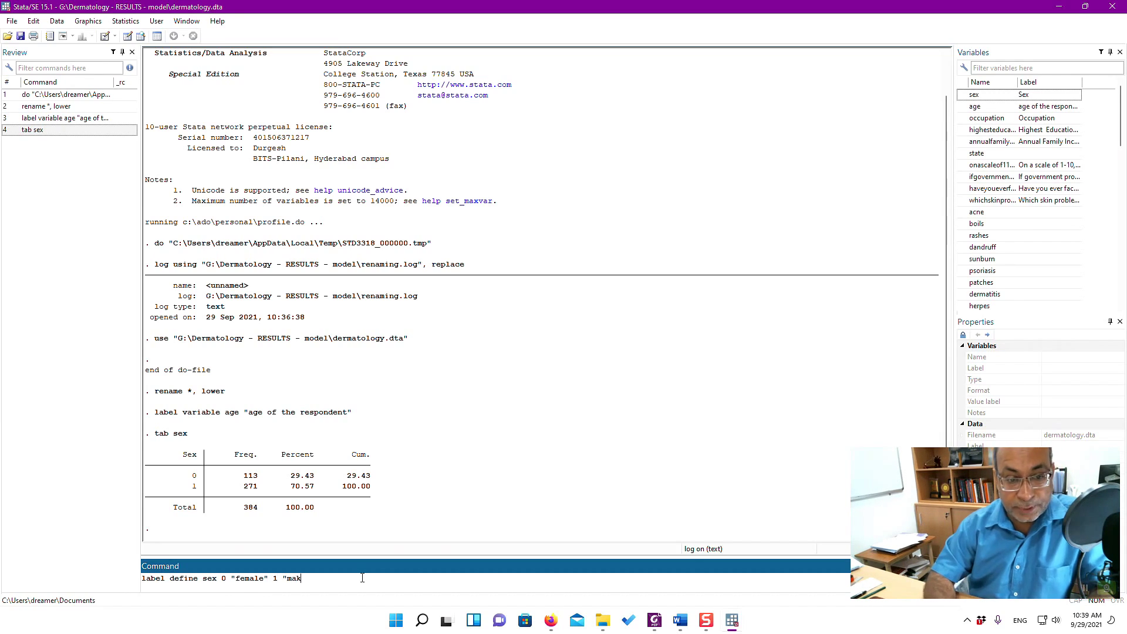
pyautogui.write('"')
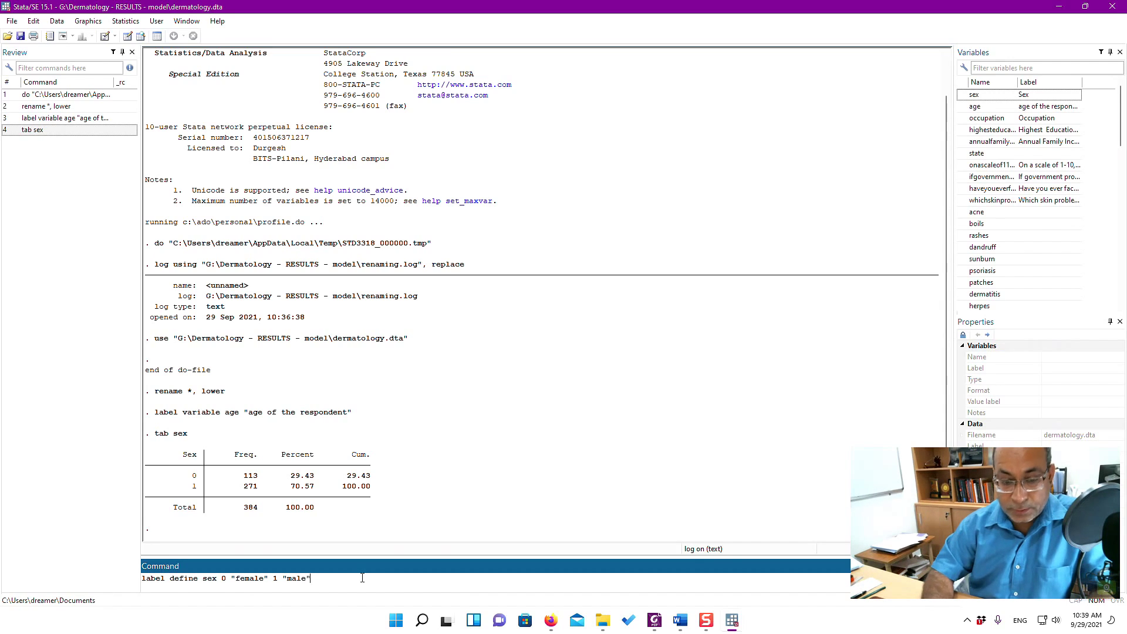
pyautogui.press('Return')
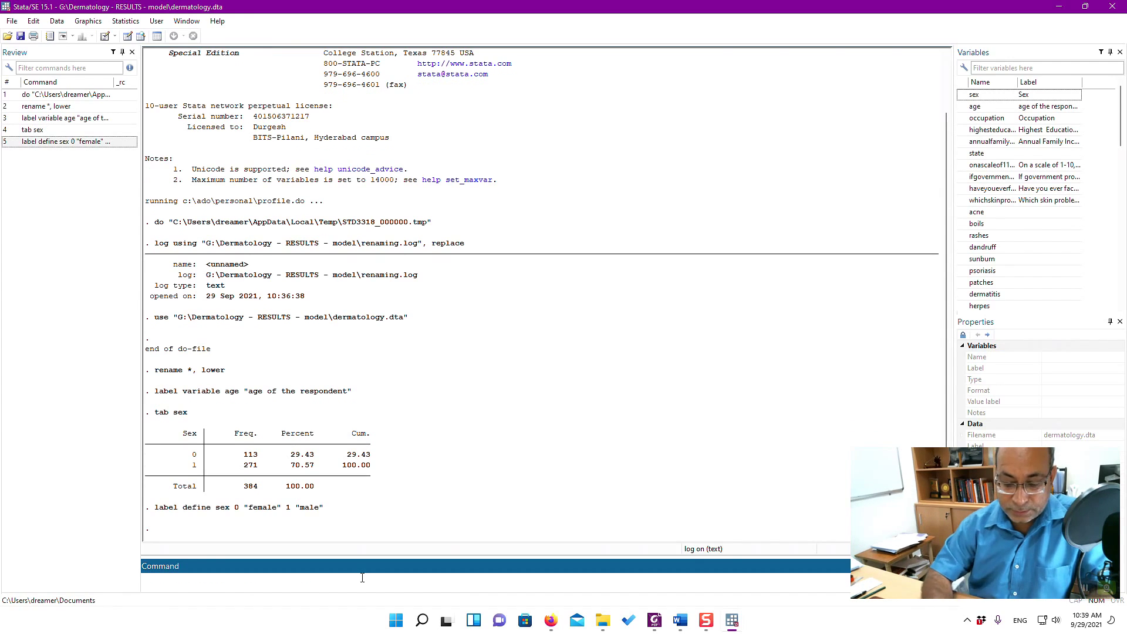
# Attach the value label sex to the variable sex with the label values command
pyautogui.write('label')
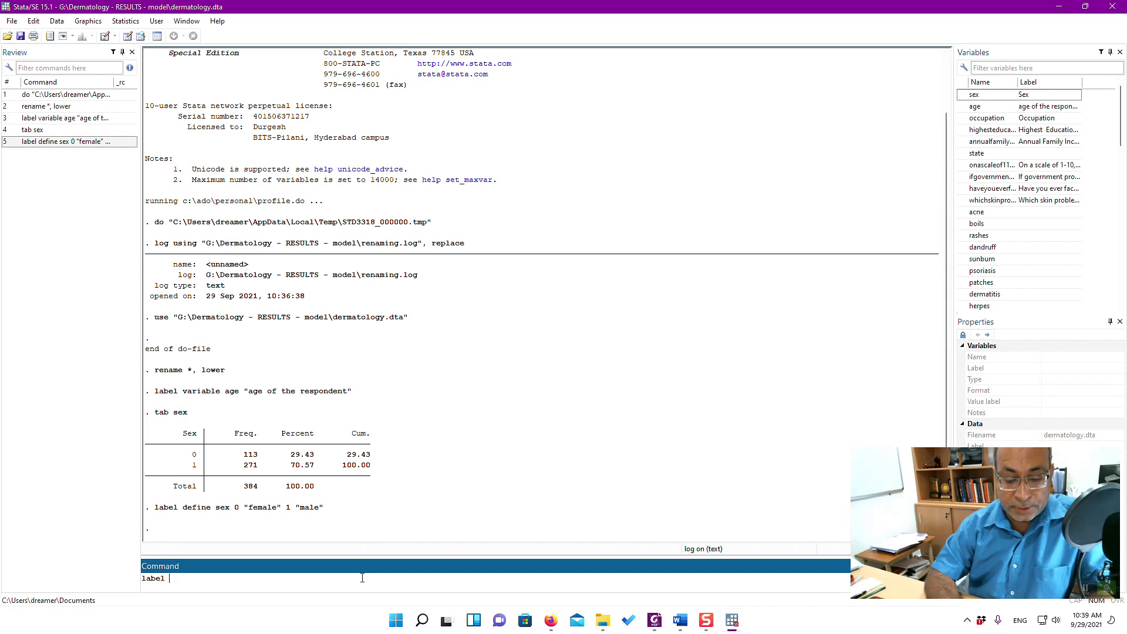
pyautogui.write('values')
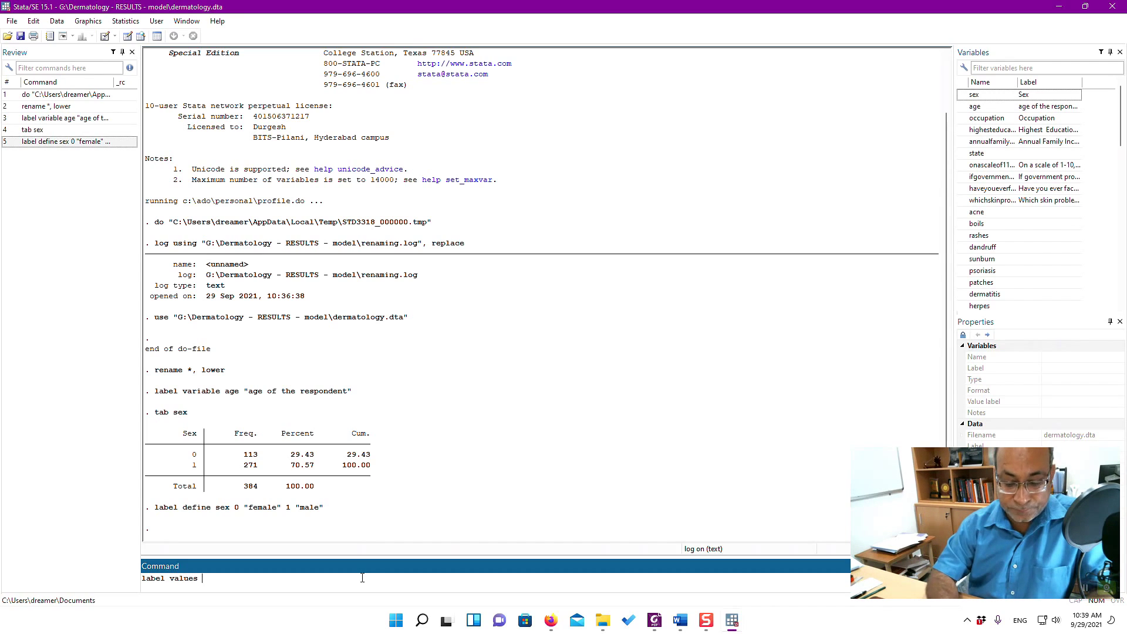
pyautogui.write(' sex sex')
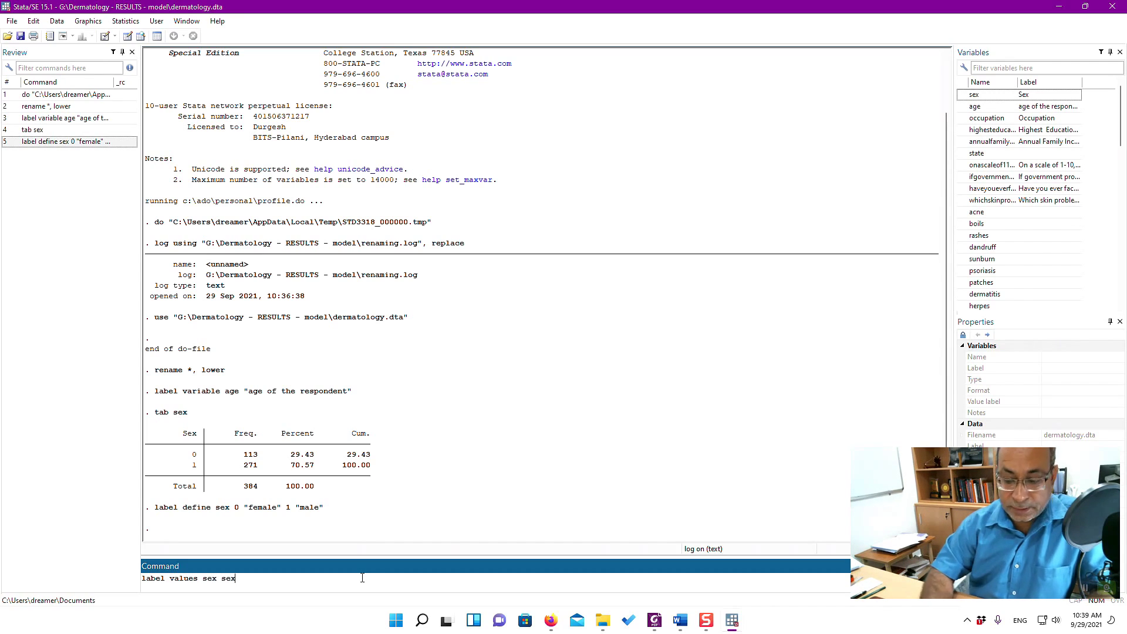
pyautogui.press('Return')
# Tabulate the variable sex with its value labels, and once more with the nol option for the underlying codes
pyautogui.write('tab ')
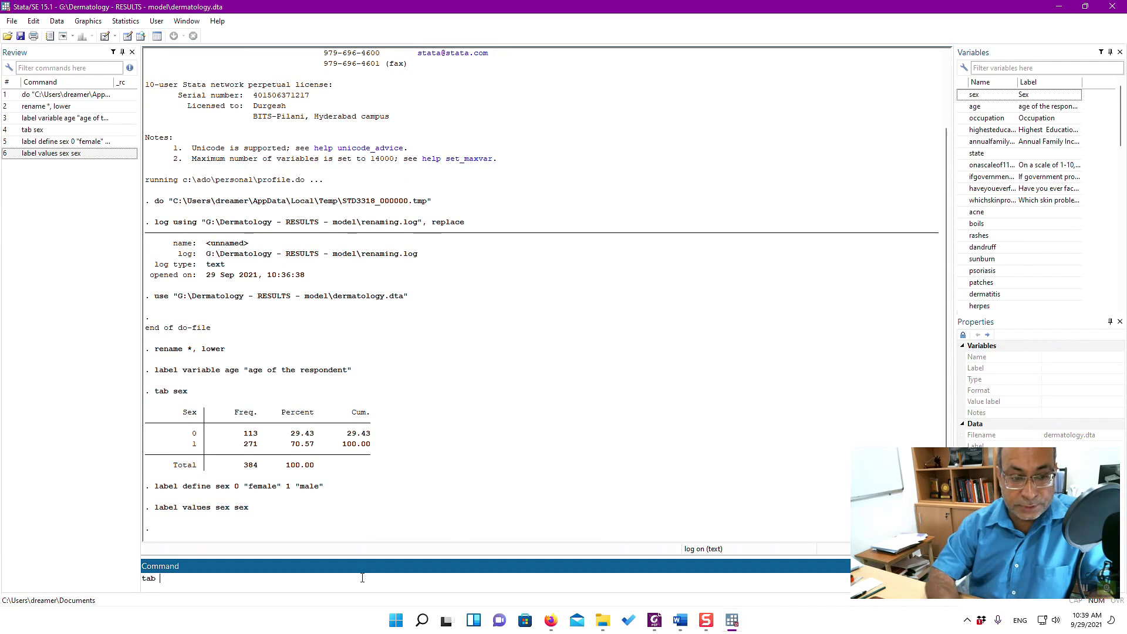
pyautogui.write('sex')
pyautogui.press('Return')
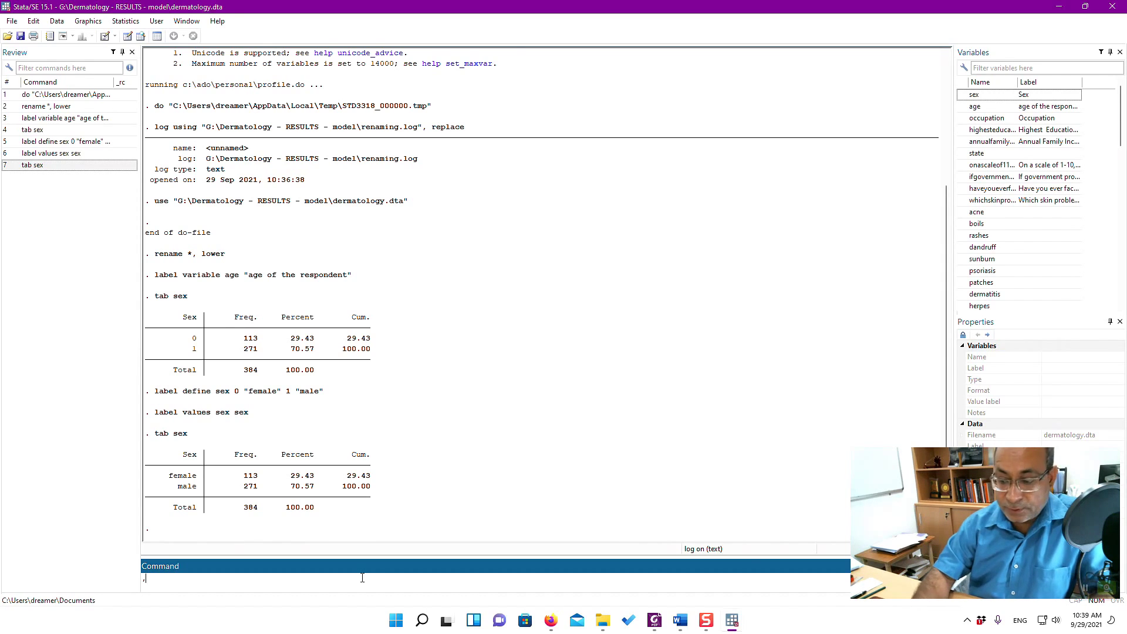
pyautogui.press('pageup')
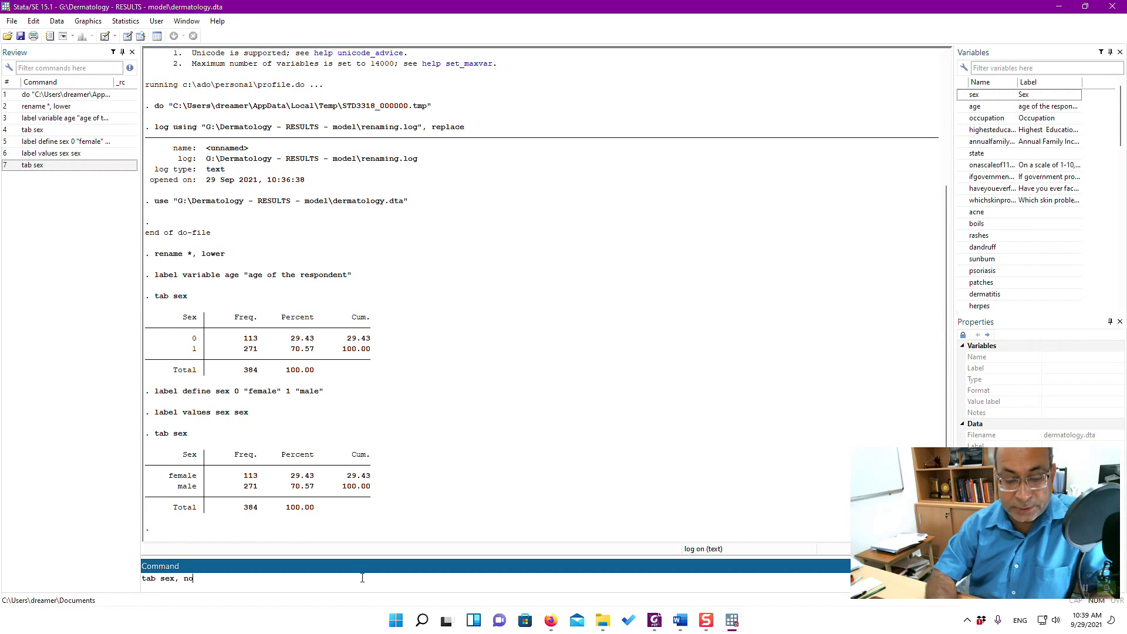
pyautogui.press('Return')
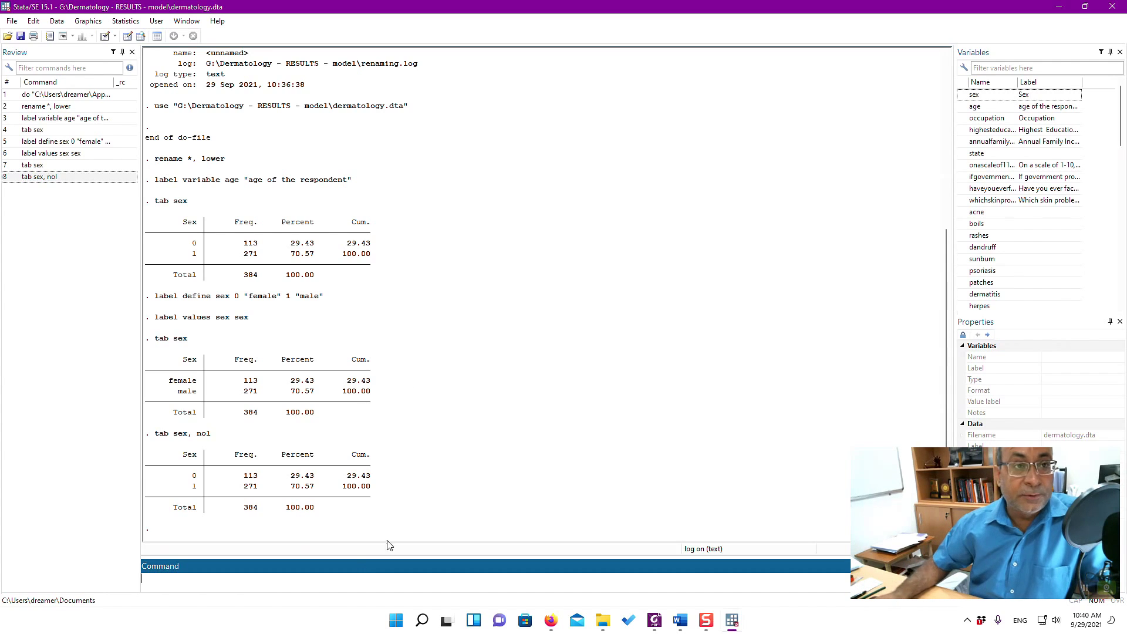
# Inspect the value label definition of sex and the list of variables in the Variables Manager, then close it
pyautogui.click(57, 22)
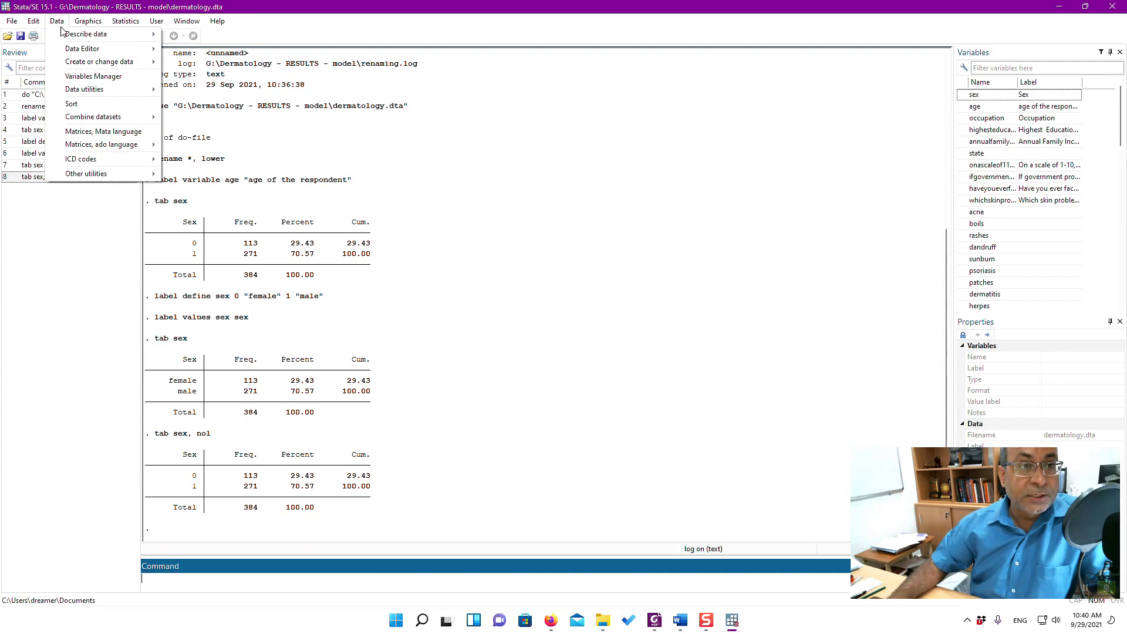
pyautogui.moveTo(64, 36)
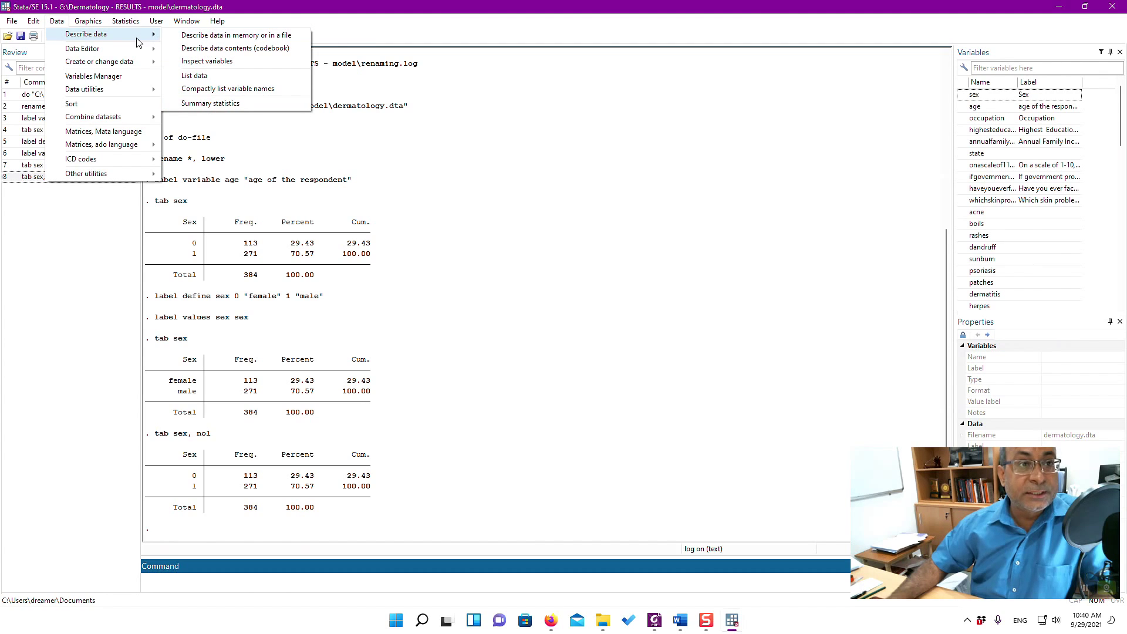
pyautogui.moveTo(132, 49)
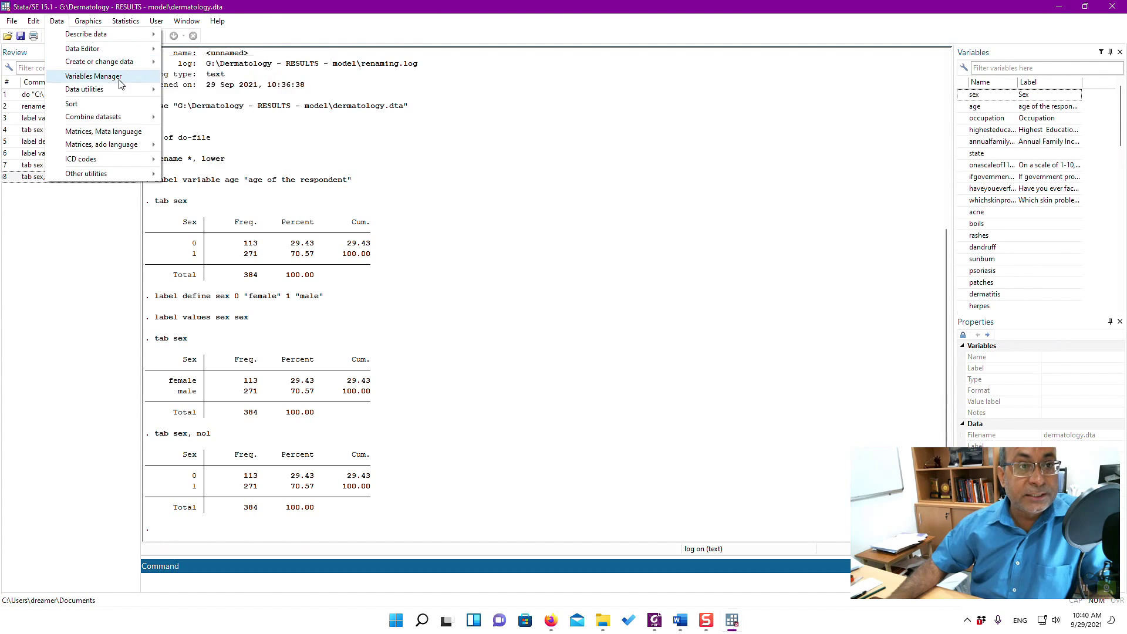
pyautogui.click(94, 77)
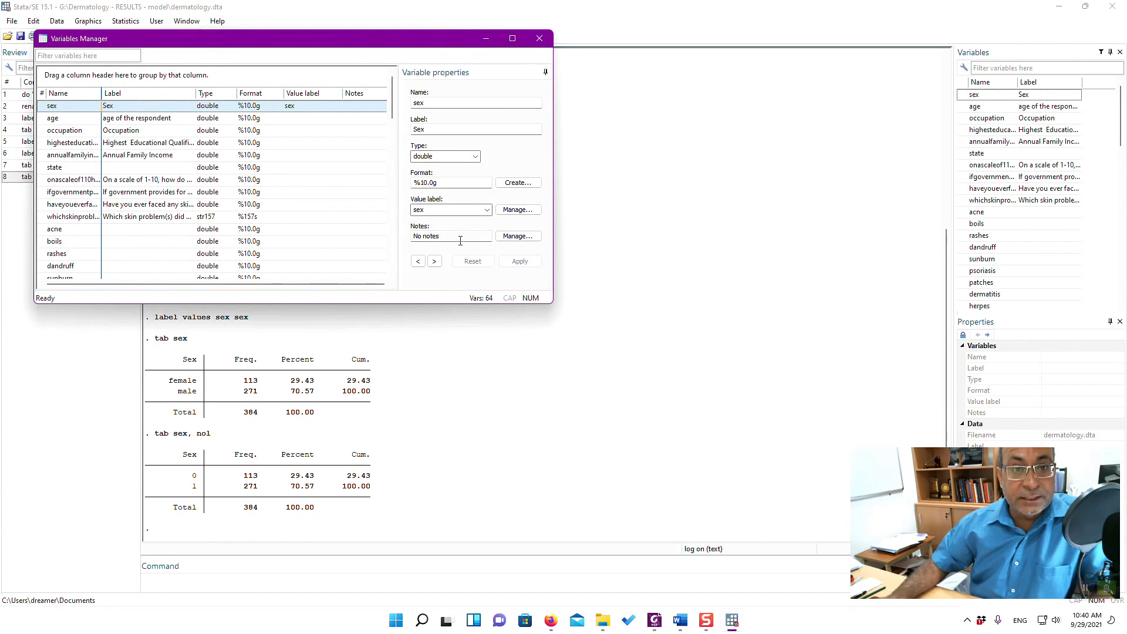
pyautogui.click(518, 211)
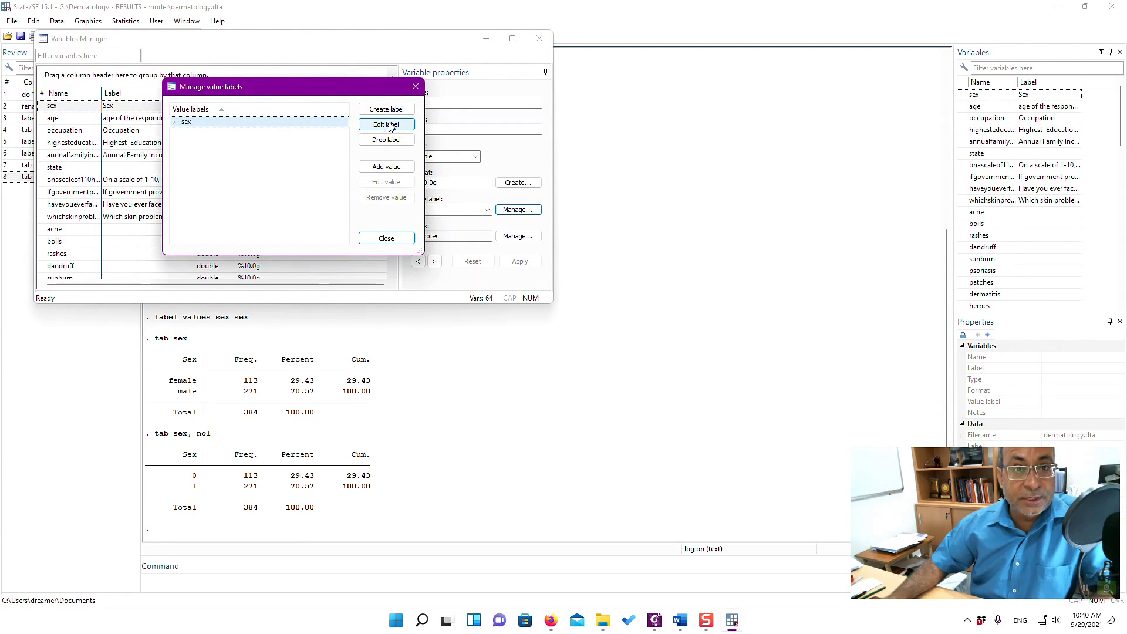
pyautogui.click(376, 125)
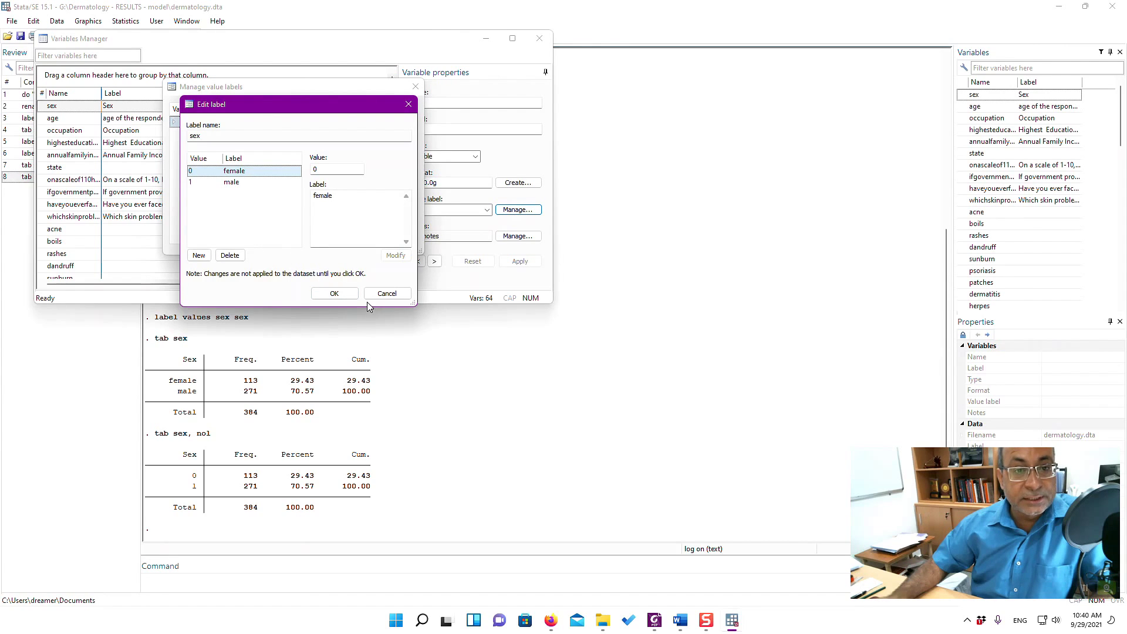
pyautogui.click(380, 294)
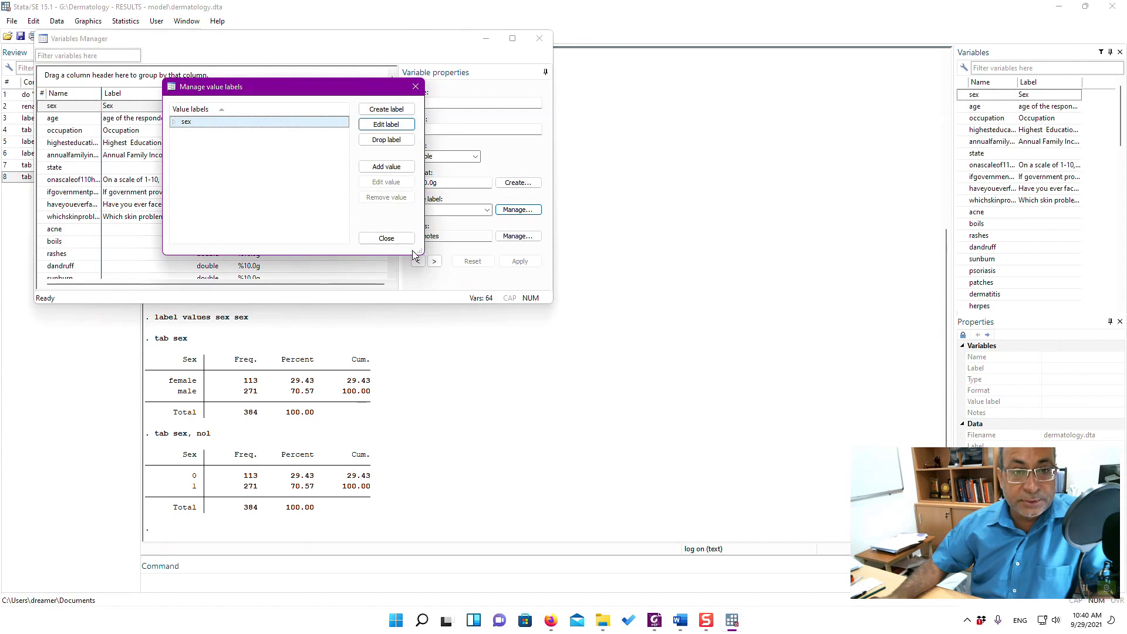
pyautogui.click(386, 237)
pyautogui.scroll(-6, 212, 218)
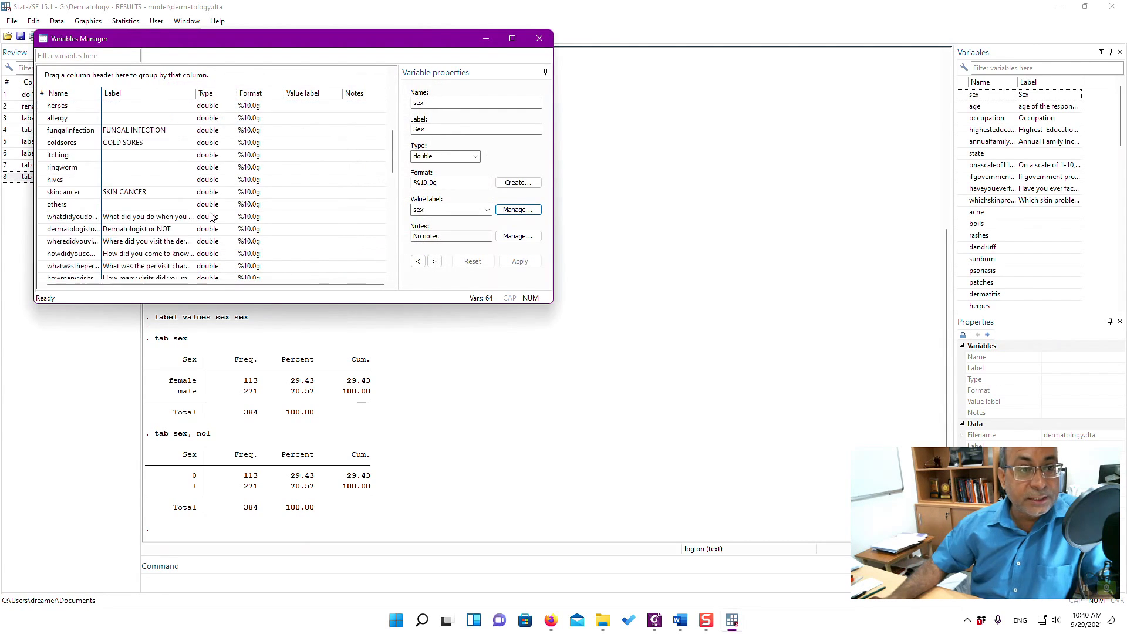
pyautogui.scroll(-6, 212, 219)
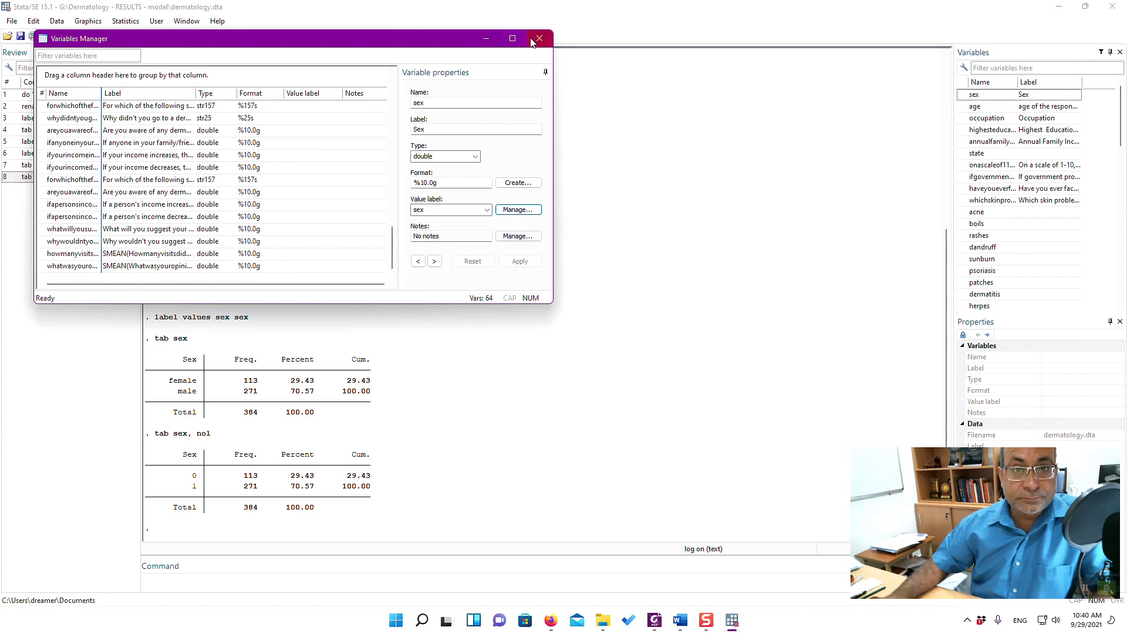
pyautogui.click(532, 42)
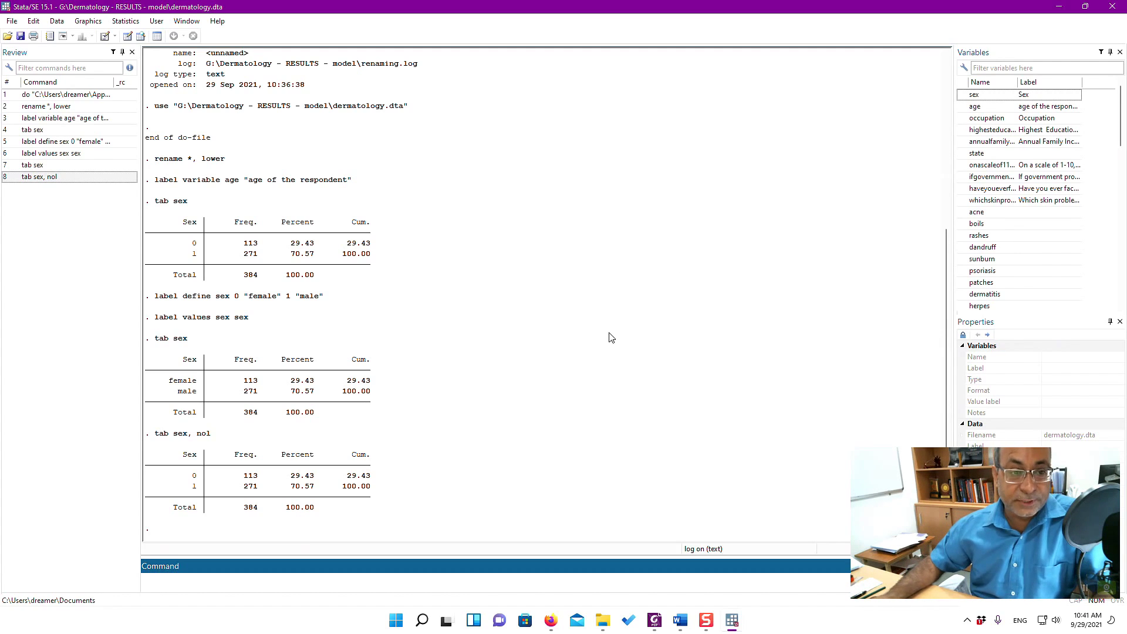
# Copy the four commands from "label variable age" through "label values sex sex" in the command history
pyautogui.click(47, 120)
pyautogui.hotkey('shift', 'Down')
pyautogui.hotkey('shift', 'Down')
pyautogui.hotkey('shift', 'Down')
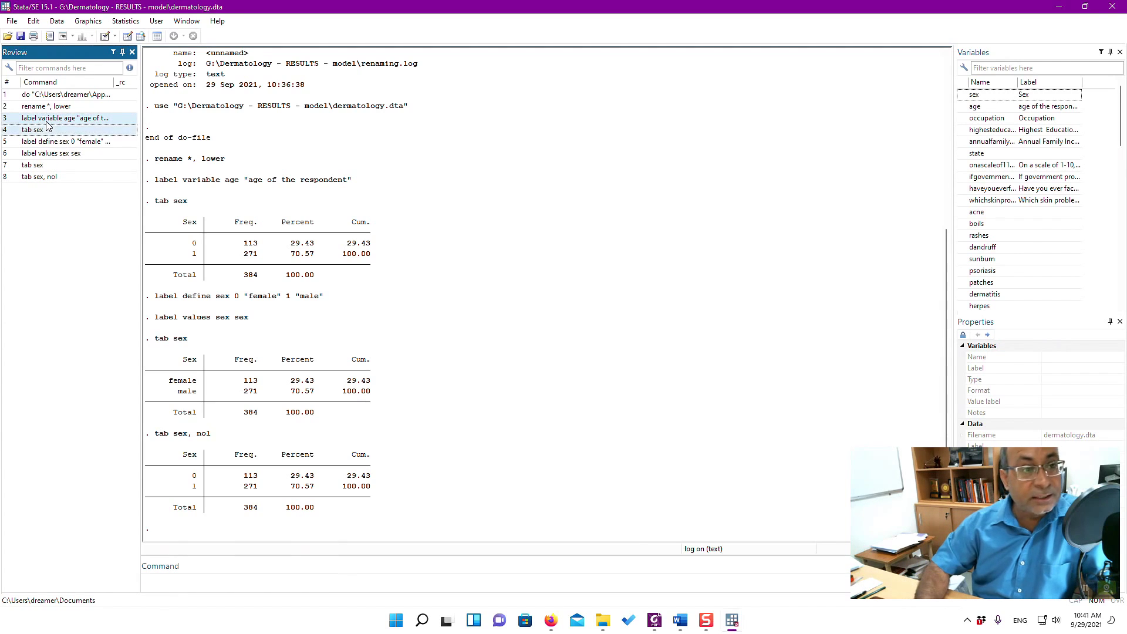
pyautogui.hotkey('shift', 'Down')
pyautogui.hotkey('shift', 'Down')
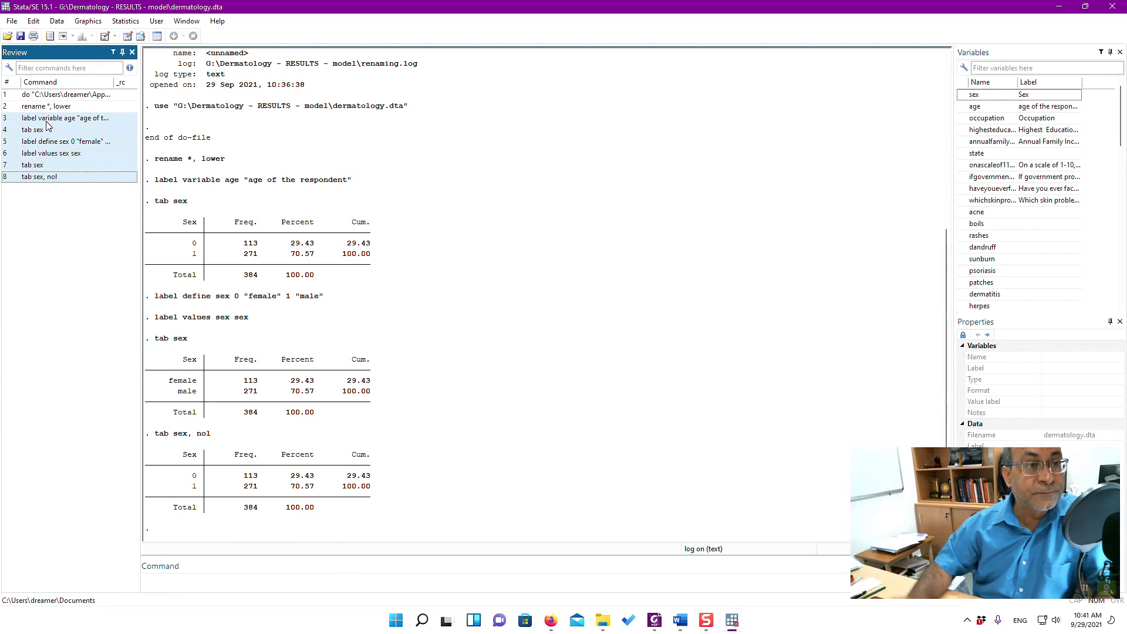
pyautogui.hotkey('shift', 'Up')
pyautogui.hotkey('shift', 'Up')
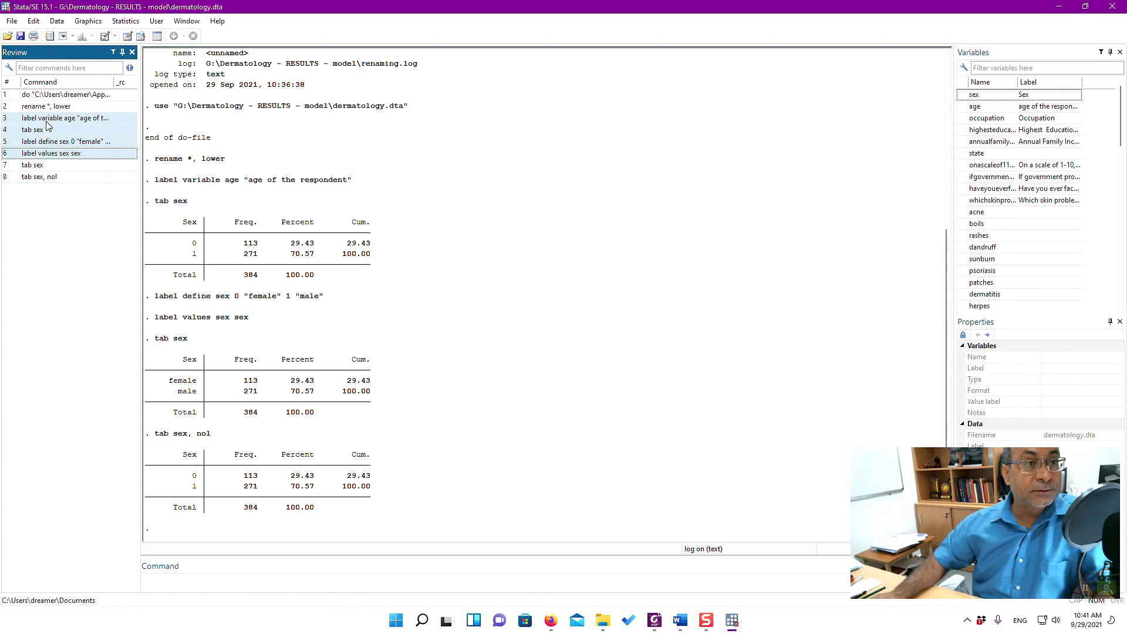
pyautogui.rightClick(41, 129)
pyautogui.click(70, 146)
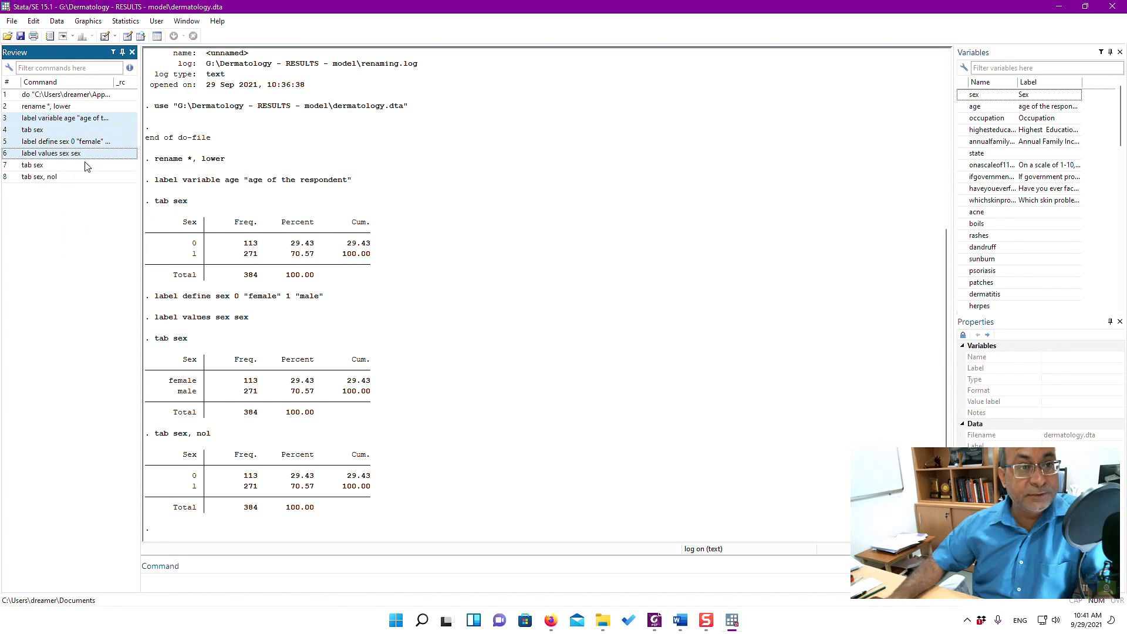
# Paste the copied commands below the line "rename *, lower" in the existing do-file
pyautogui.click(730, 620)
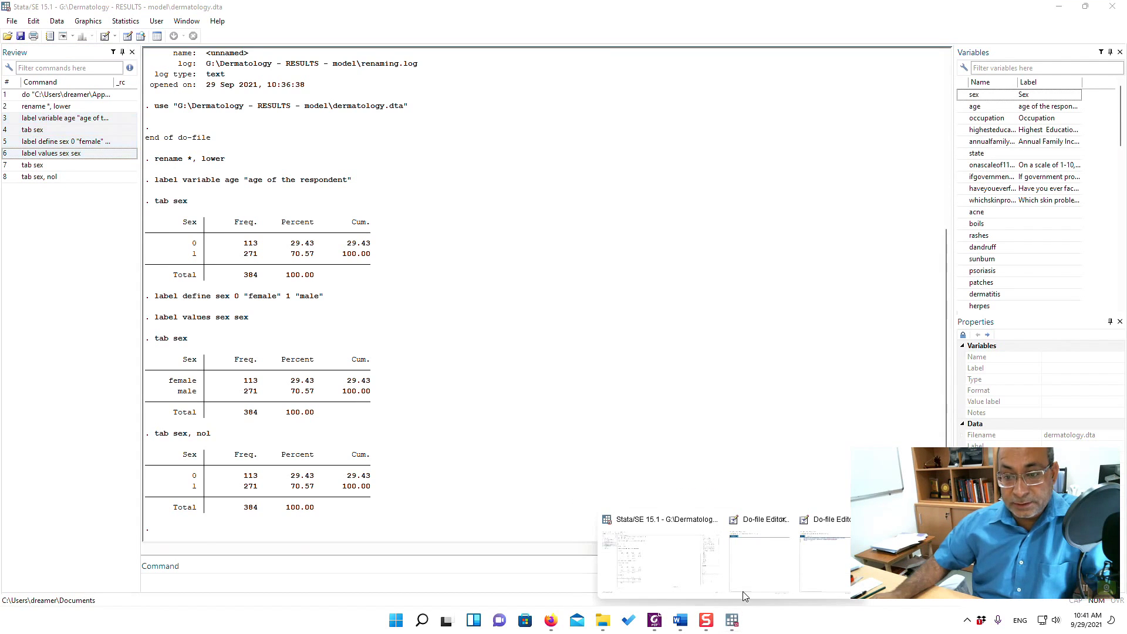
pyautogui.click(823, 541)
pyautogui.click(732, 199)
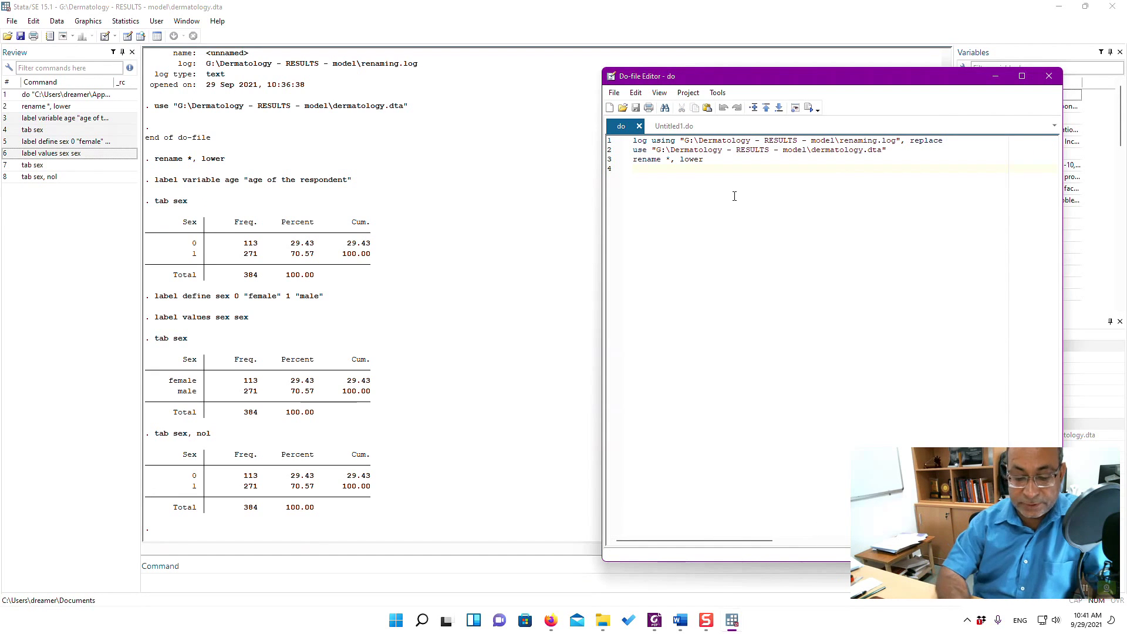
pyautogui.hotkey('ctrl', 'v')
# Send the selected history commands to a new do-file and close it without saving
pyautogui.rightClick(95, 120)
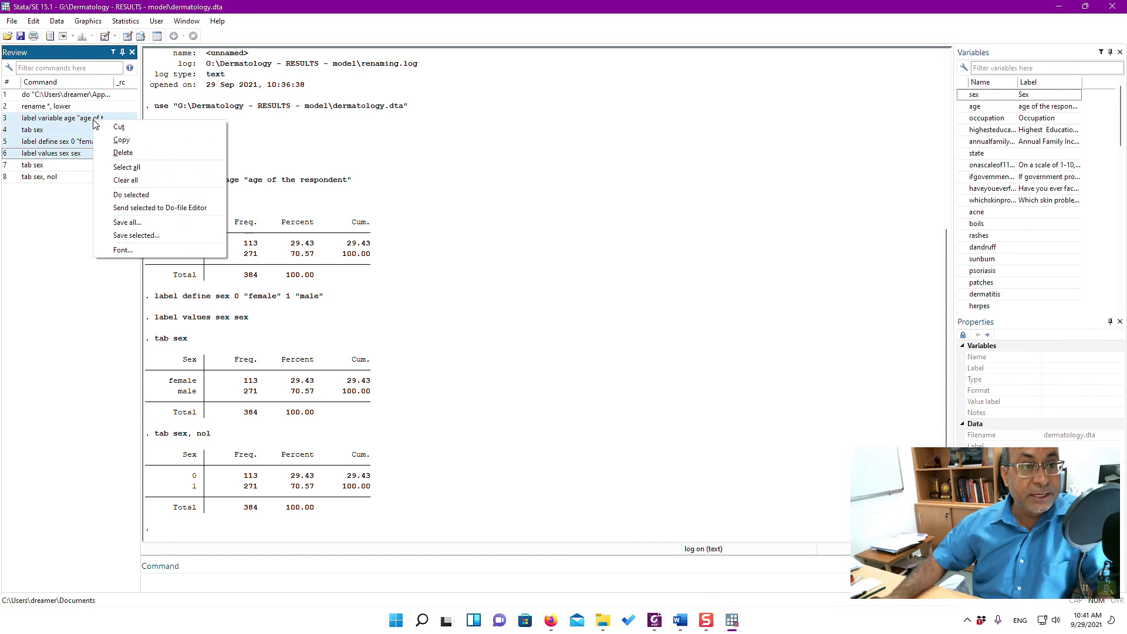
pyautogui.click(148, 209)
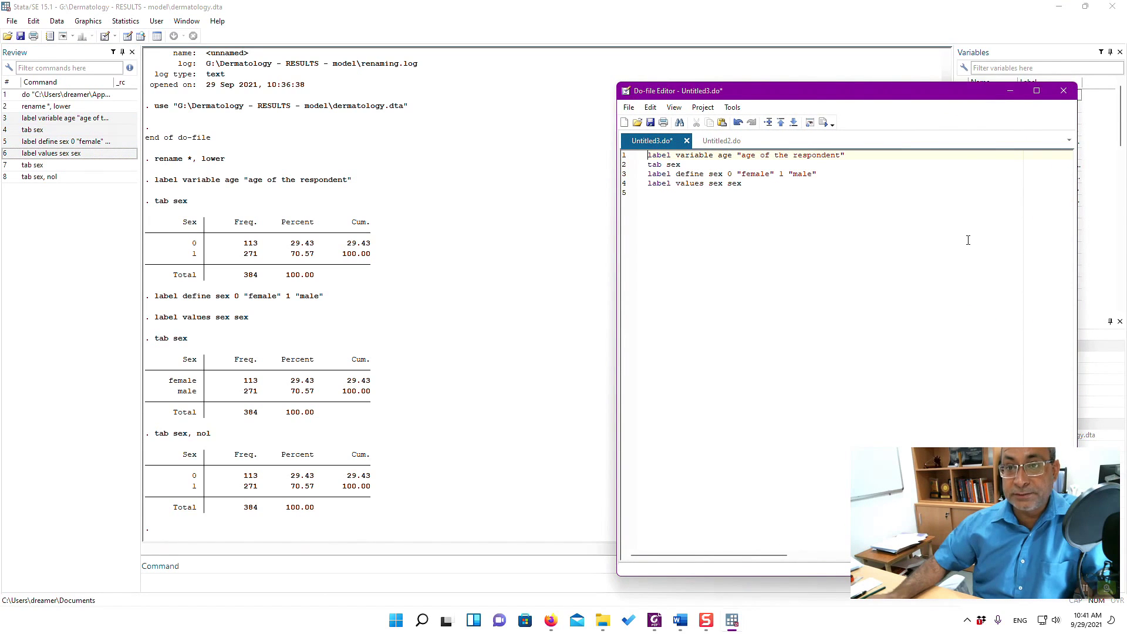
pyautogui.click(1063, 90)
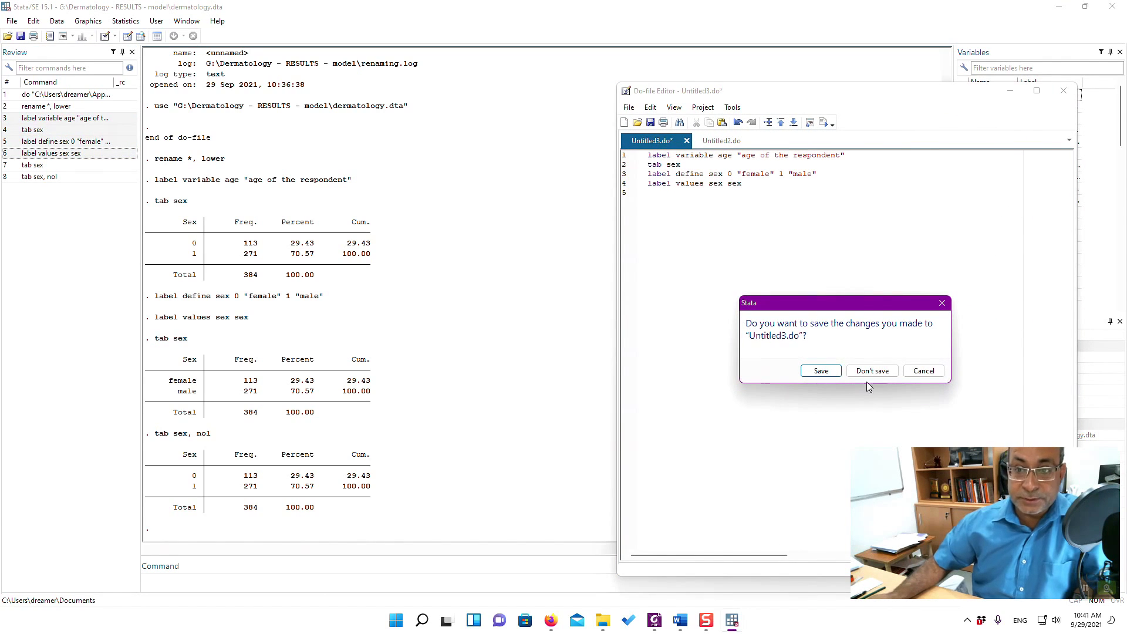
pyautogui.click(886, 371)
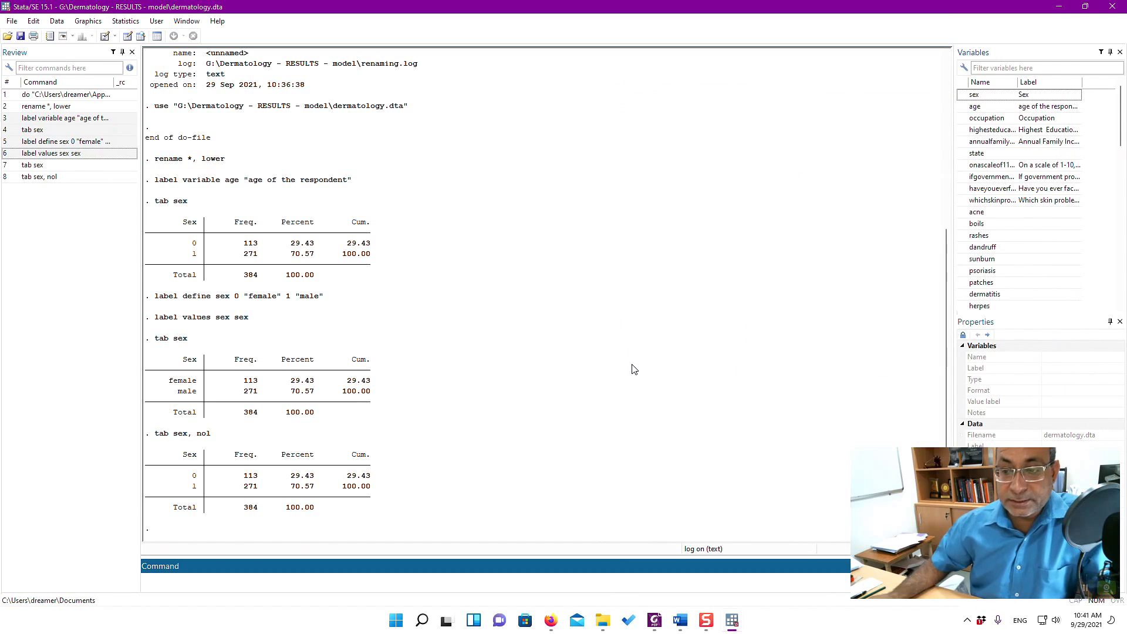